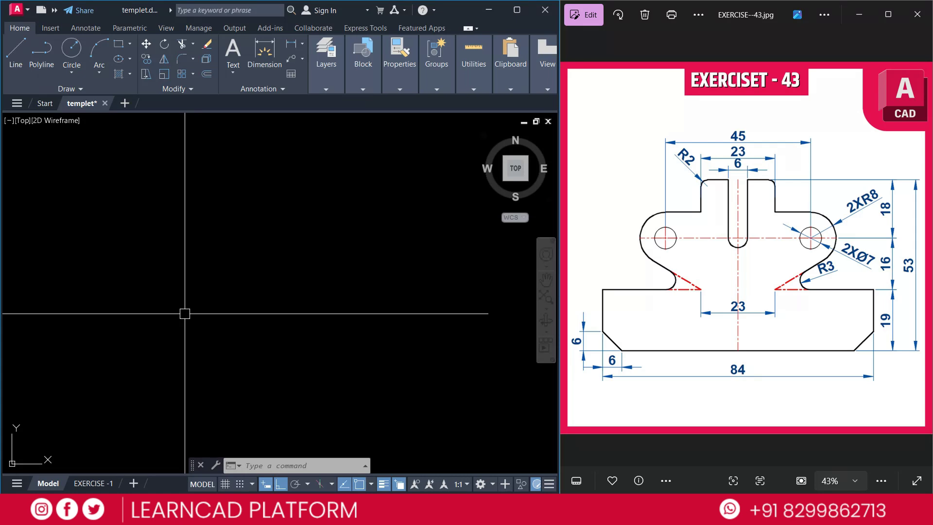
# Place a vertical and a horizontal construction line crossing each other using XLINE.
pyautogui.write('xl')
pyautogui.press('Return')
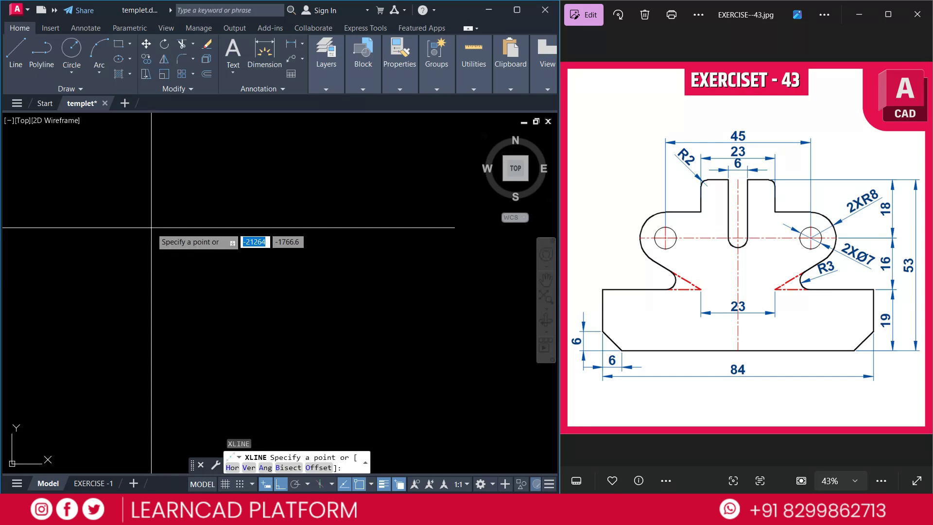
pyautogui.write('V')
pyautogui.press('Return')
pyautogui.click(220, 260)
pyautogui.press('Return')
pyautogui.write('xl')
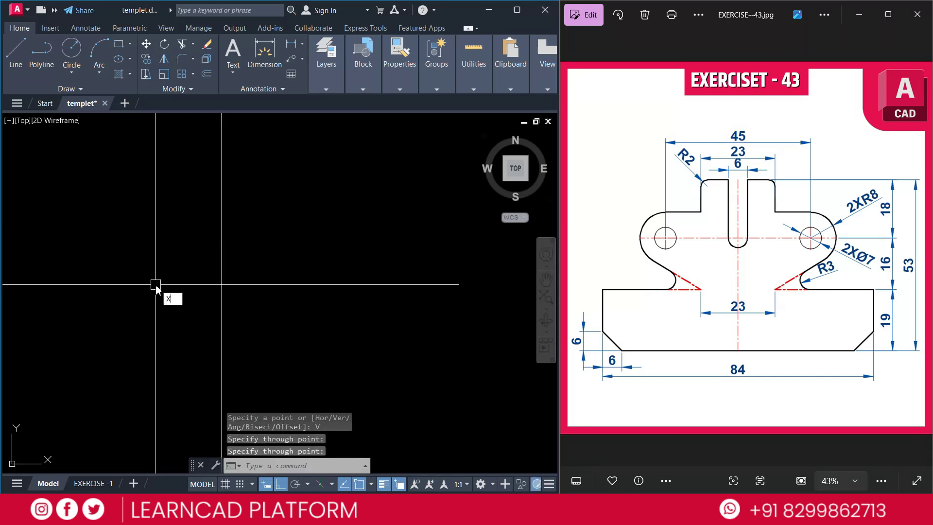
pyautogui.press('Return')
pyautogui.write('H')
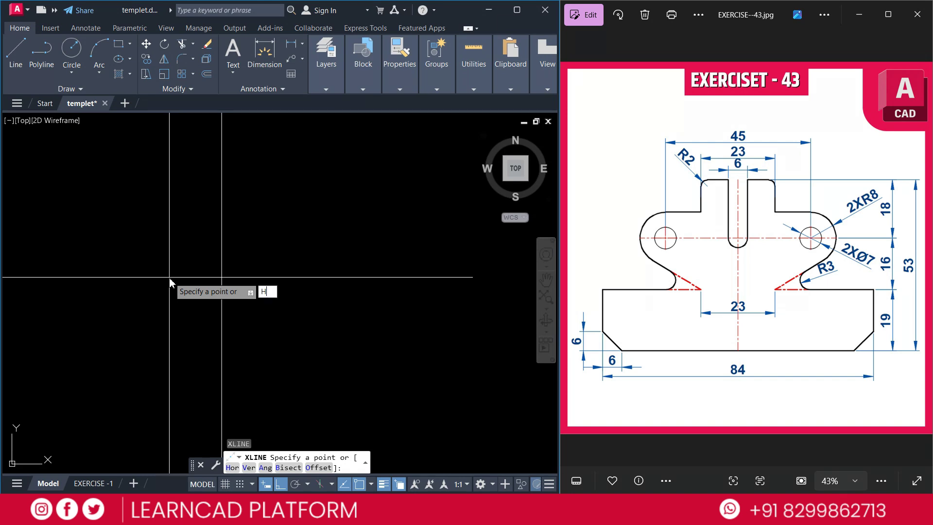
pyautogui.press('Return')
pyautogui.click(221, 263)
pyautogui.press('Escape')
# Set both construction lines to Red color and CENTER linetype in Properties.
pyautogui.click(299, 295)
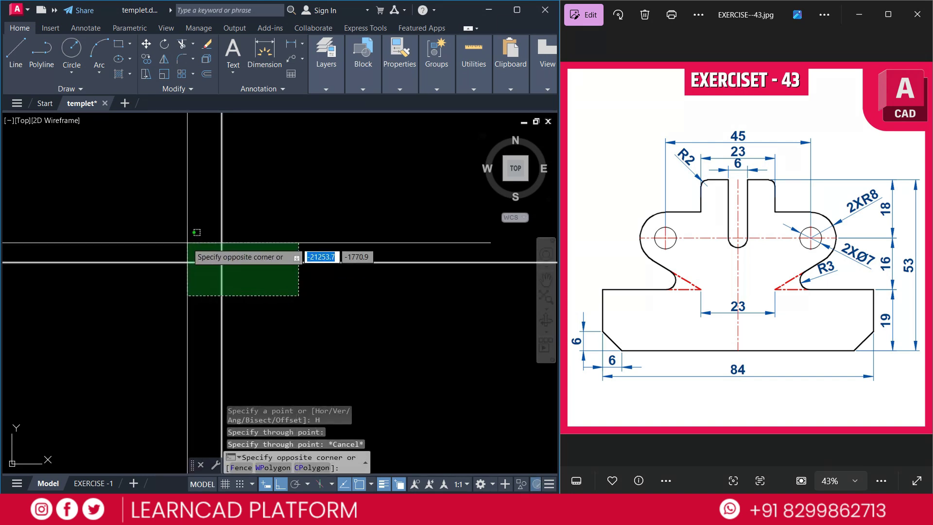
pyautogui.click(146, 254)
pyautogui.click(397, 78)
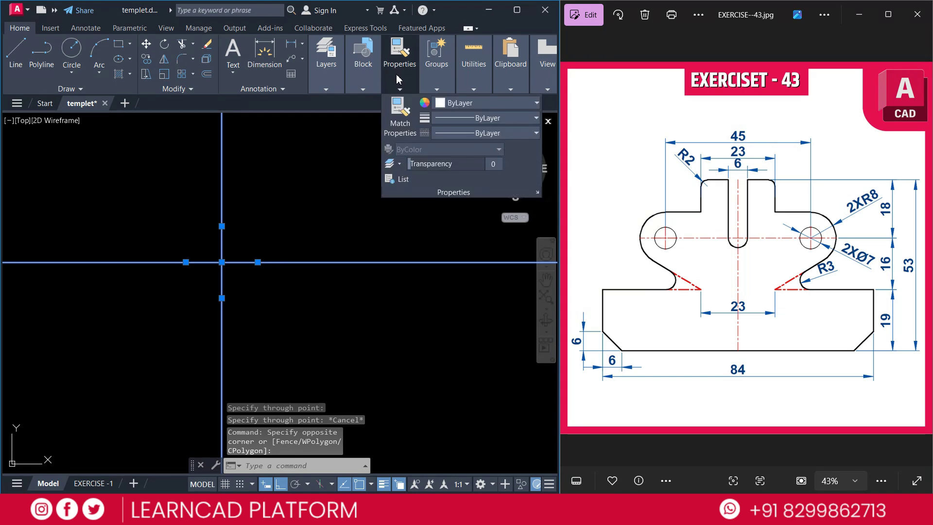
pyautogui.click(471, 105)
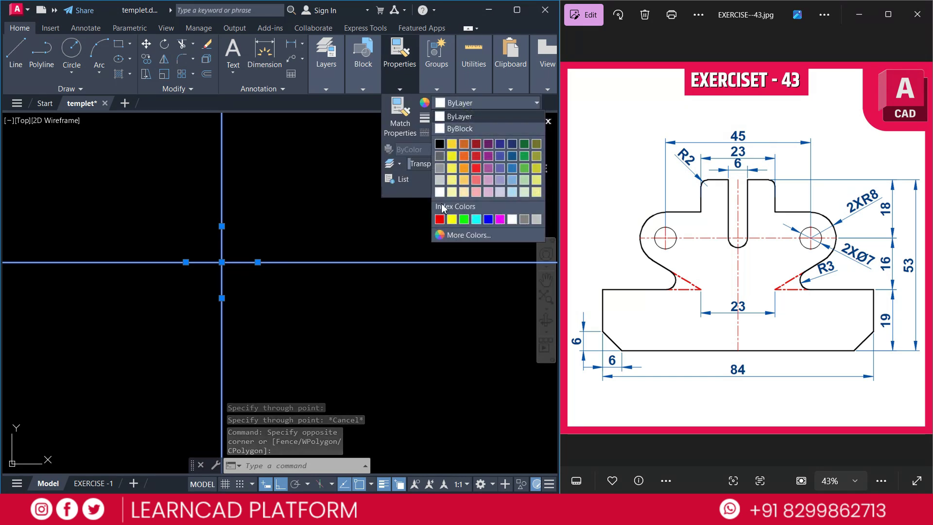
pyautogui.click(441, 219)
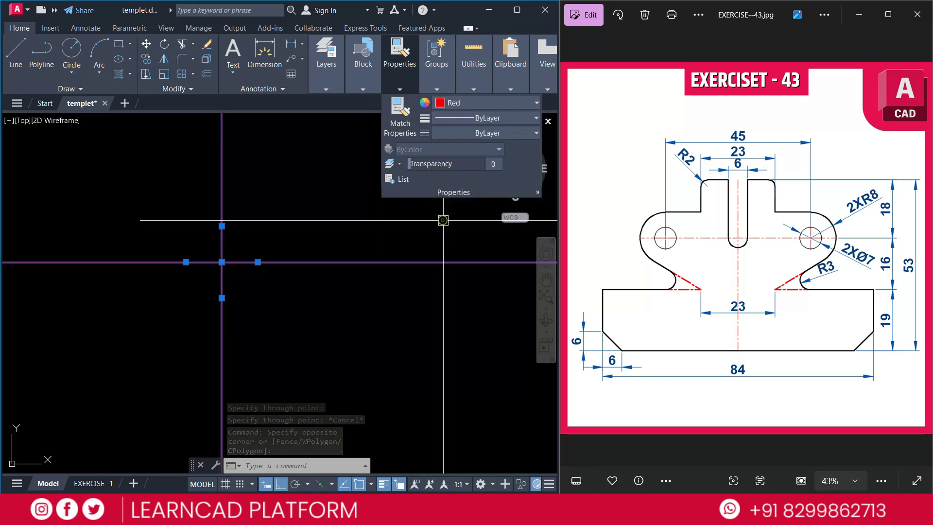
pyautogui.click(465, 133)
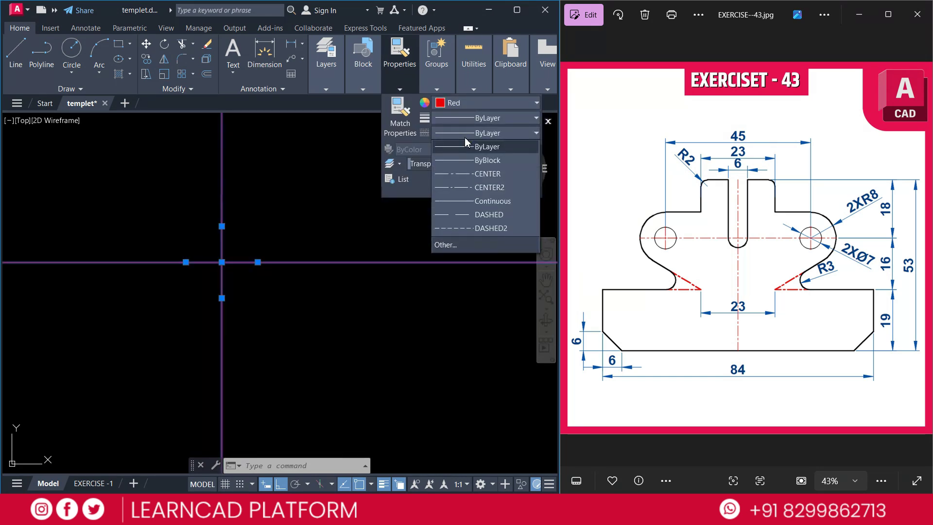
pyautogui.click(466, 176)
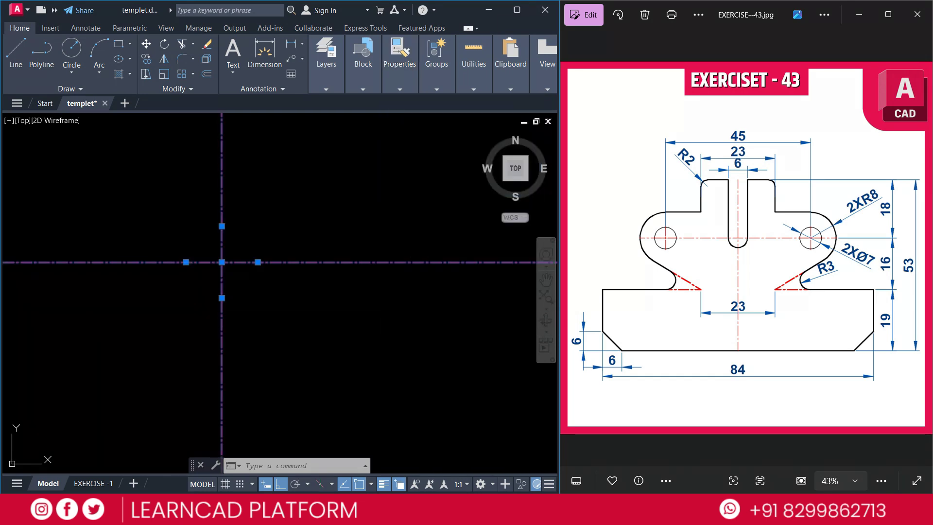
pyautogui.click(397, 294)
pyautogui.press('Escape')
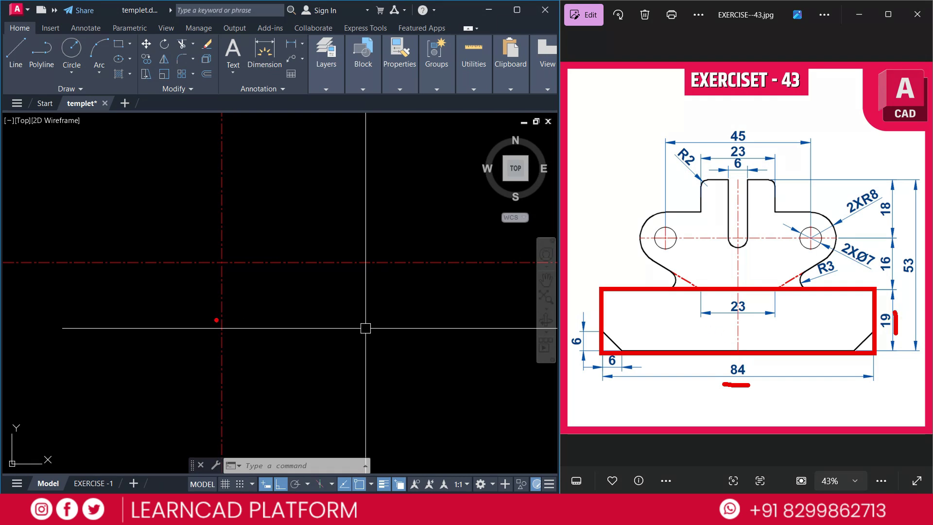
# Cancel any pending command to prepare for the 84 × 19 base rectangle.
pyautogui.press('Escape')
pyautogui.press('Escape')
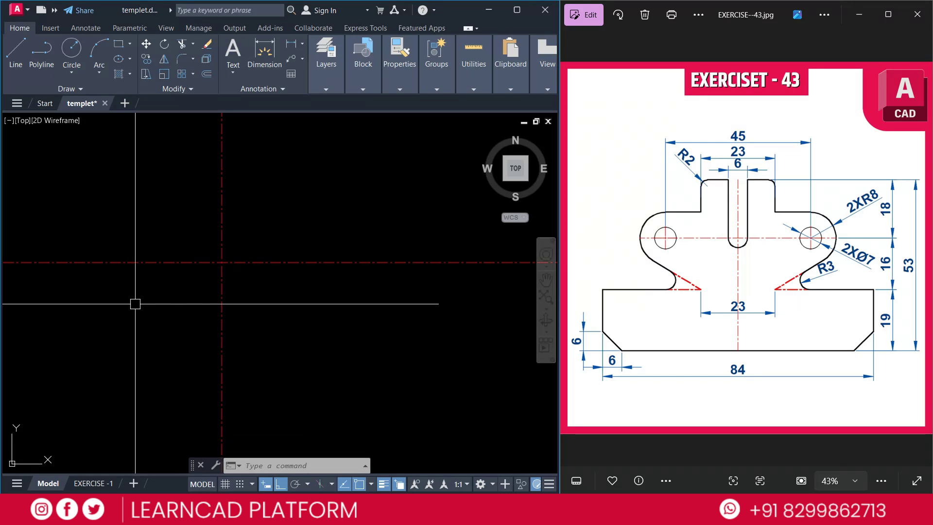
# Draw an 84 × 19 rectangle using the RECTANG Dimensions option.
pyautogui.press('Return')
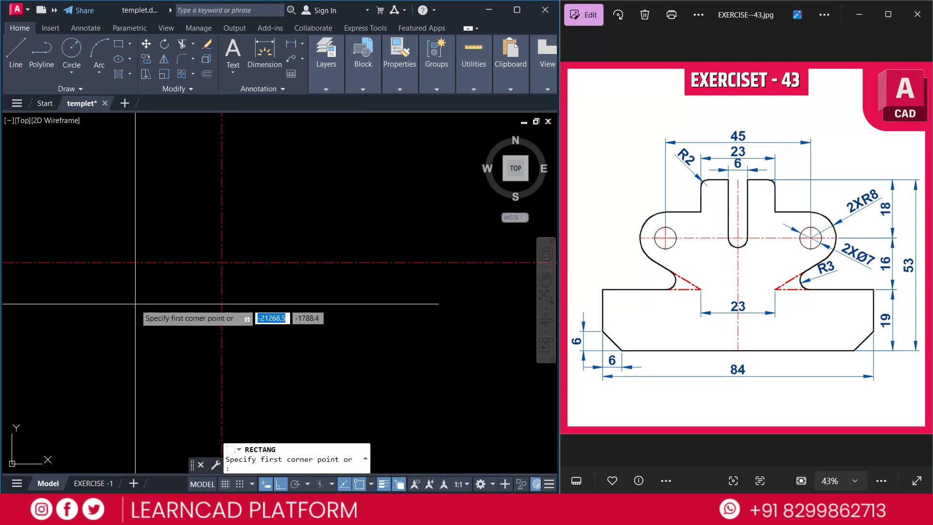
pyautogui.click(113, 287)
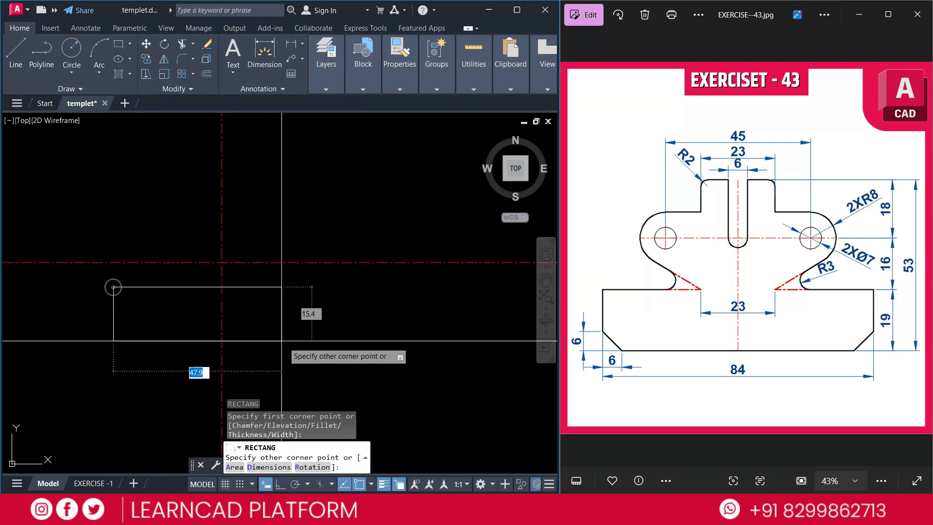
pyautogui.write('D')
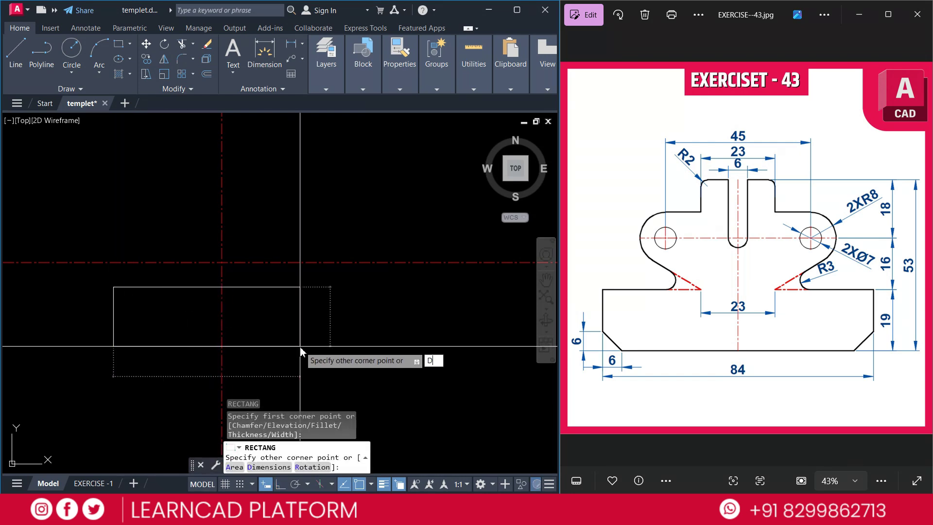
pyautogui.press('Return')
pyautogui.write('84')
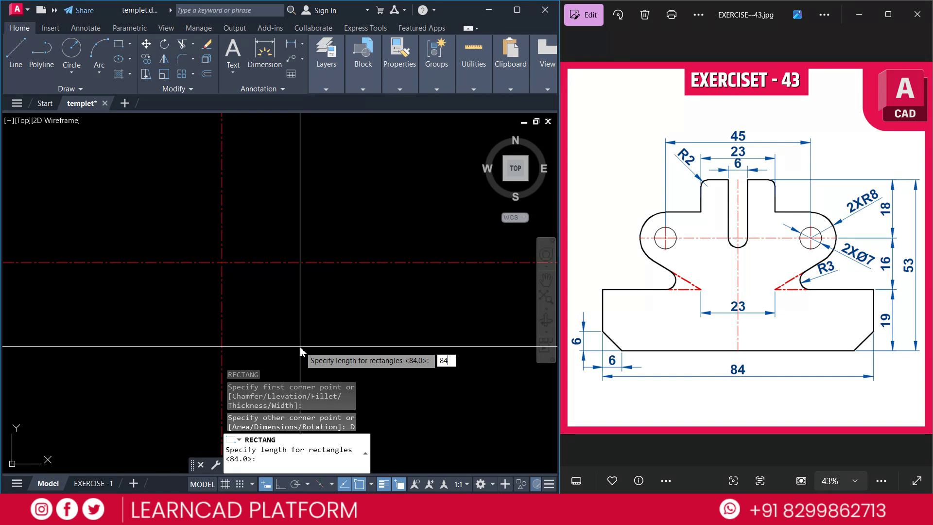
pyautogui.press('Return')
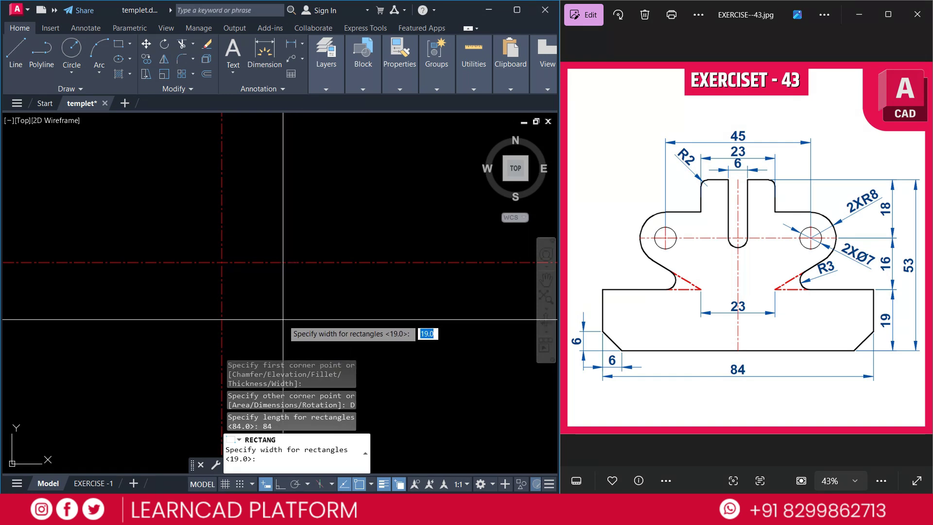
pyautogui.write('19')
pyautogui.press('Return')
pyautogui.click(287, 321)
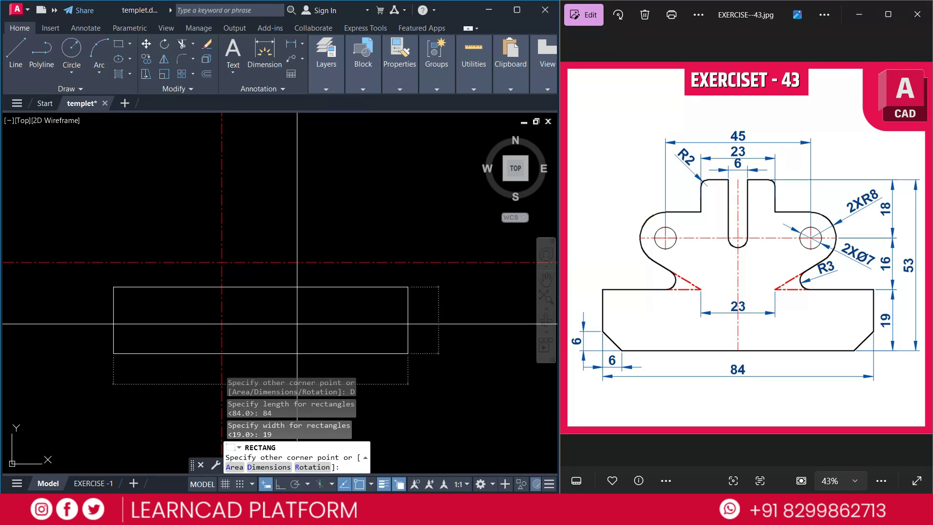
# Move the rectangle so its top-edge midpoint sits on the center-line intersection.
pyautogui.click(306, 287)
pyautogui.write('M')
pyautogui.press('Return')
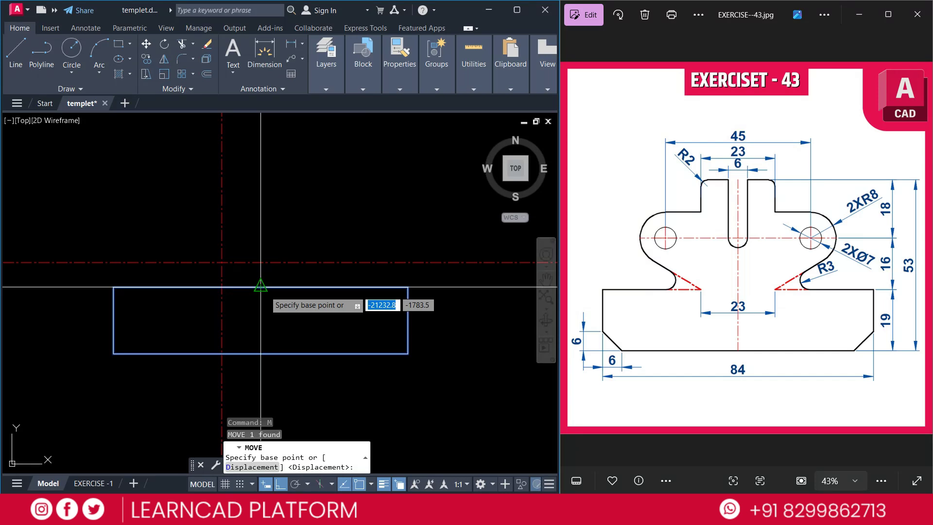
pyautogui.click(260, 287)
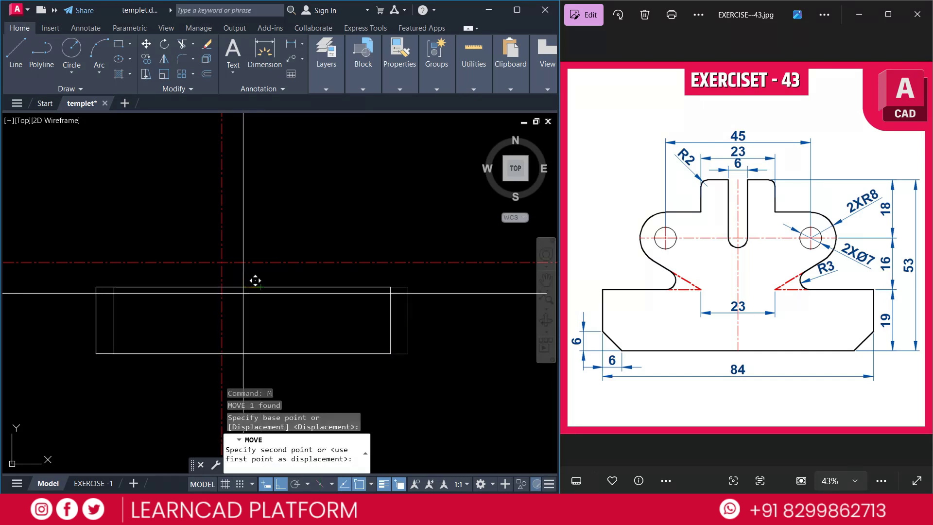
pyautogui.click(222, 262)
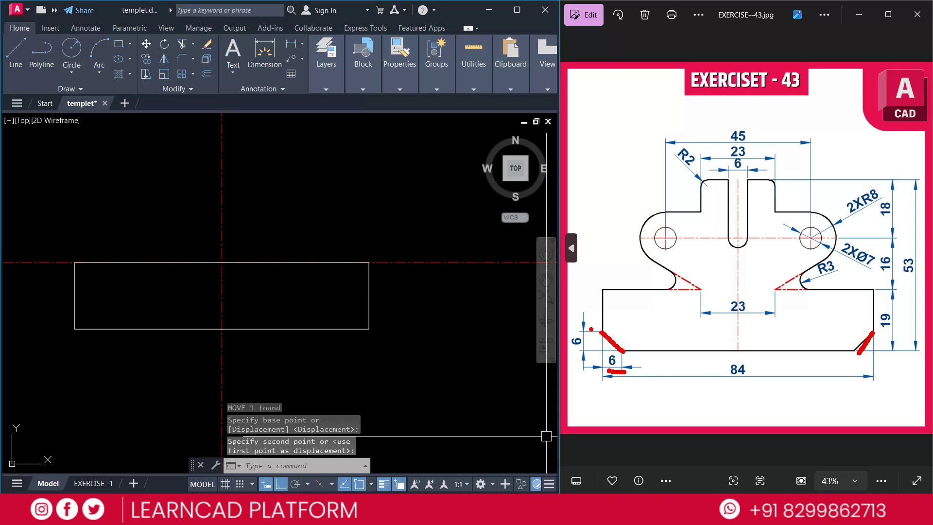
# Chamfer the base's bottom-right corner with distances 6 and 6.
pyautogui.press('Escape')
pyautogui.press('Escape')
pyautogui.write('CHA')
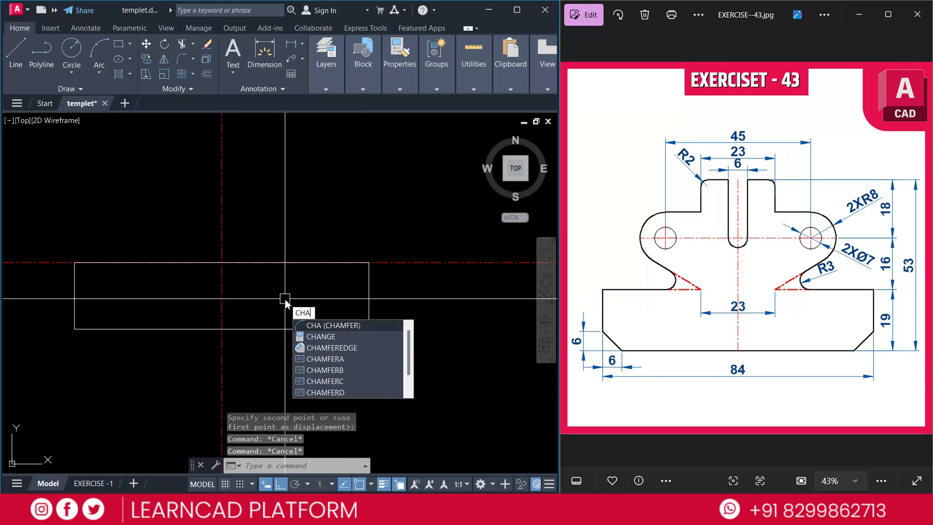
pyautogui.press('Return')
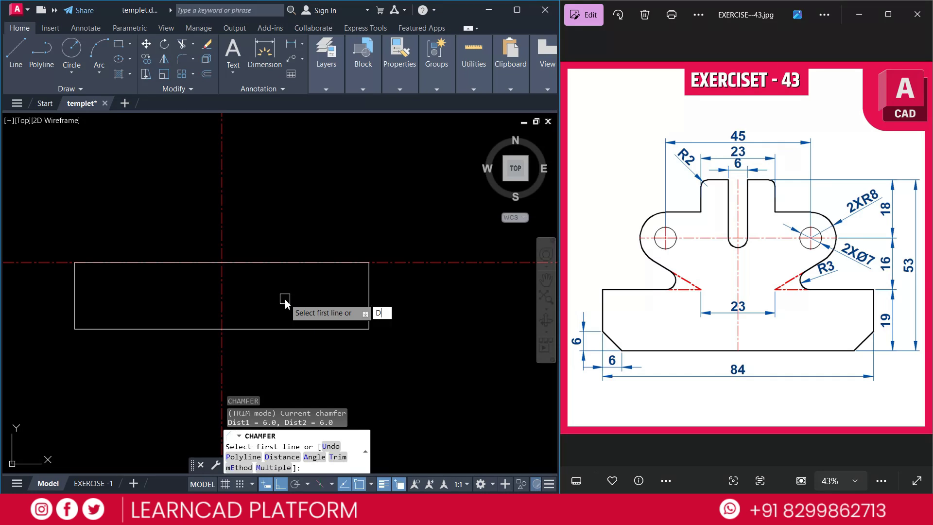
pyautogui.write('D')
pyautogui.press('Return')
pyautogui.write('6')
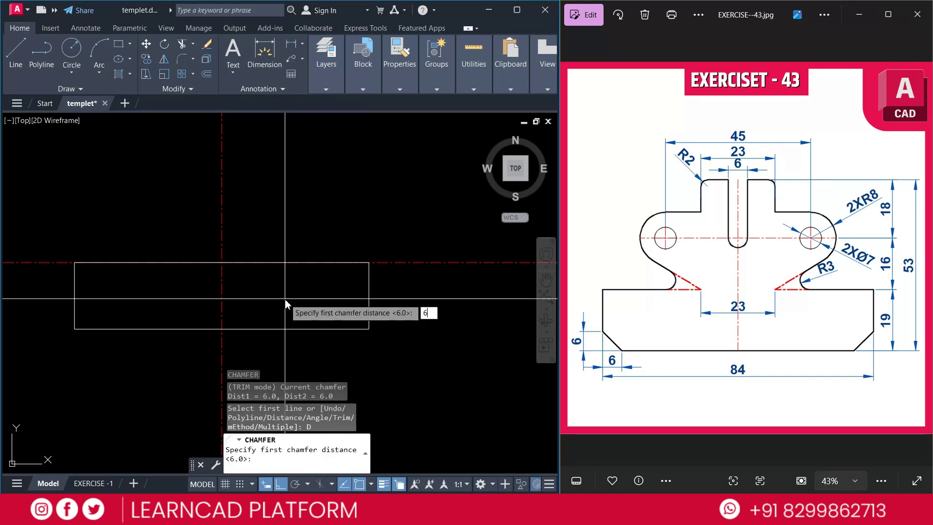
pyautogui.press('Return')
pyautogui.write('6')
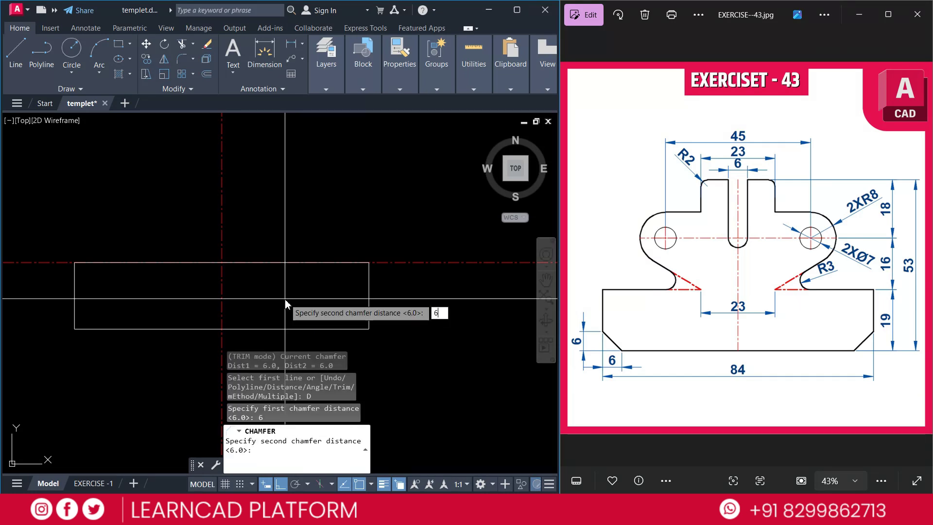
pyautogui.press('Return')
pyautogui.click(335, 329)
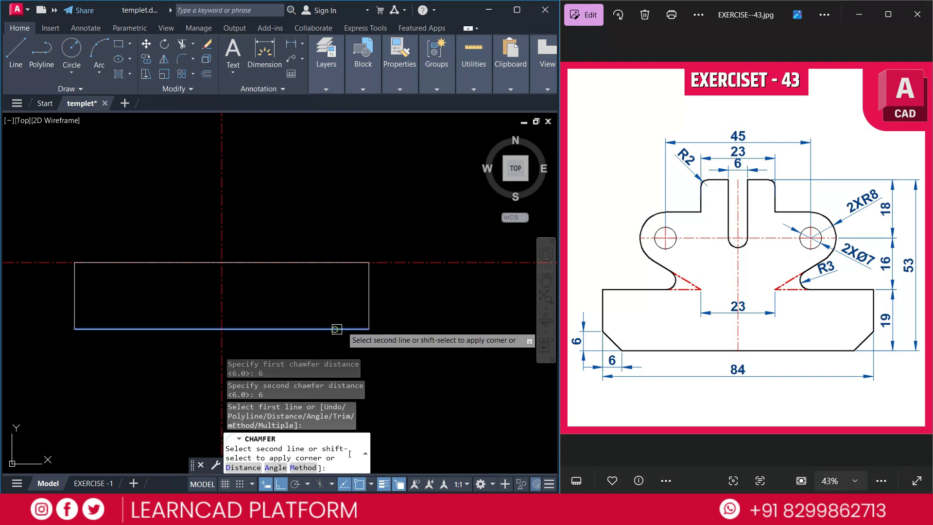
pyautogui.click(370, 306)
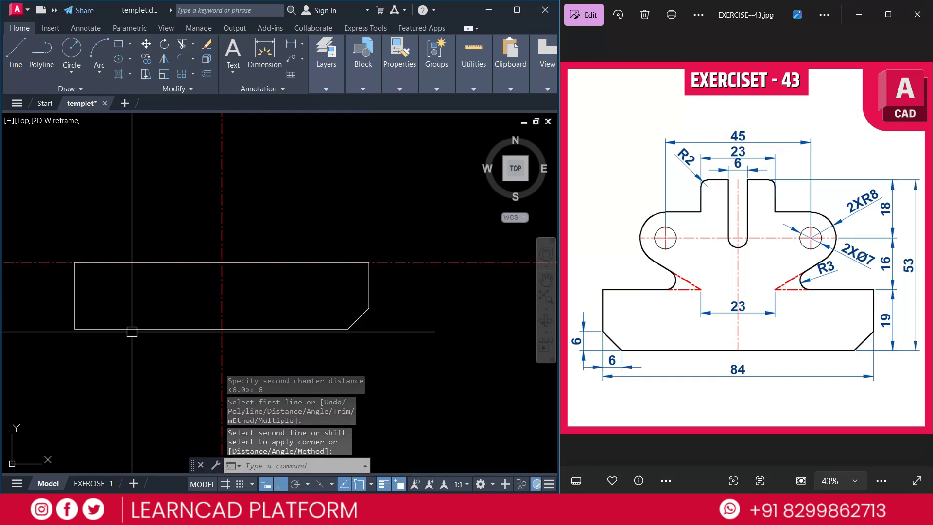
# Chamfer the bottom-left corner with the same 6 × 6 distances.
pyautogui.write('ch')
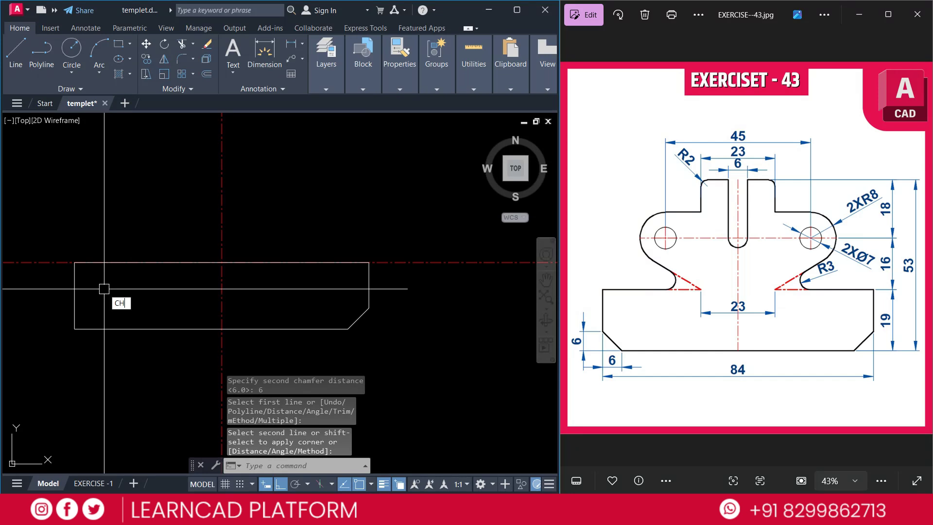
pyautogui.write('a')
pyautogui.press('Return')
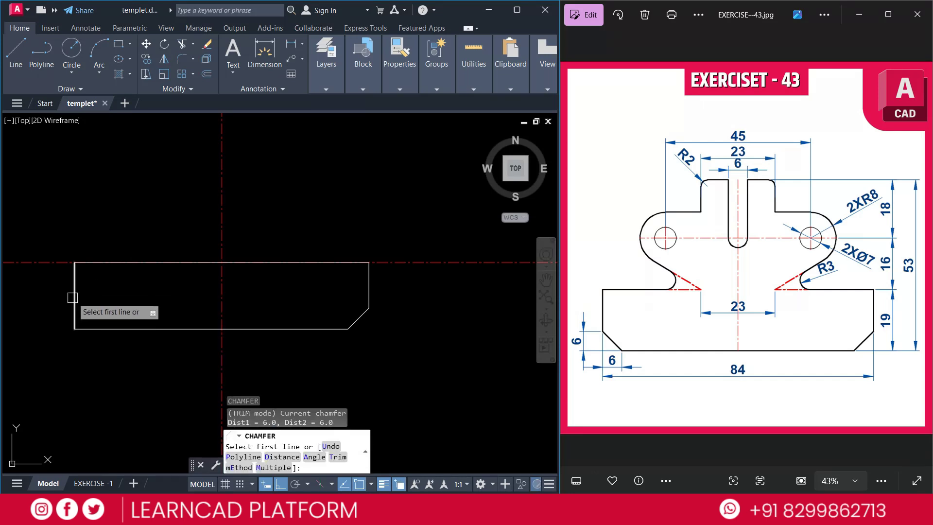
pyautogui.click(73, 297)
pyautogui.click(104, 329)
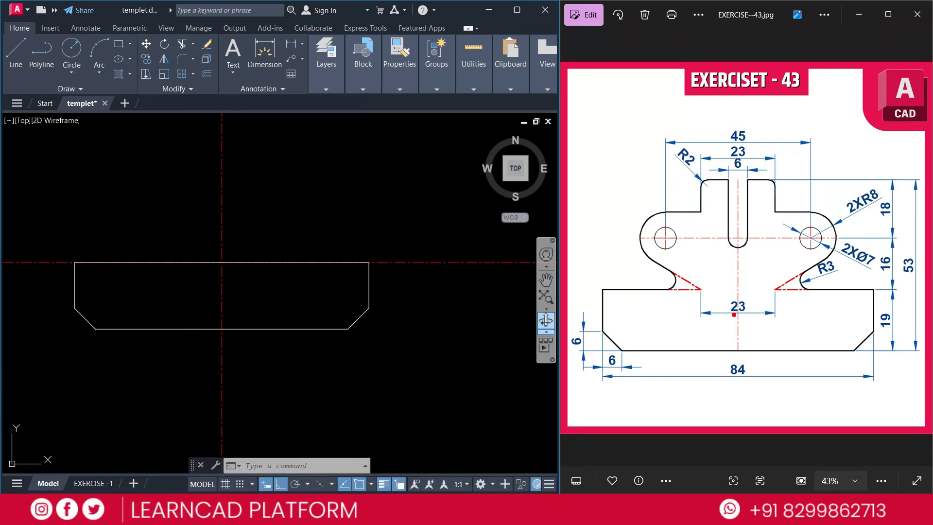
pyautogui.moveTo(602, 285)
pyautogui.mouseDown()
pyautogui.moveTo(708, 333)
pyautogui.moveTo(878, 353)
pyautogui.mouseUp()
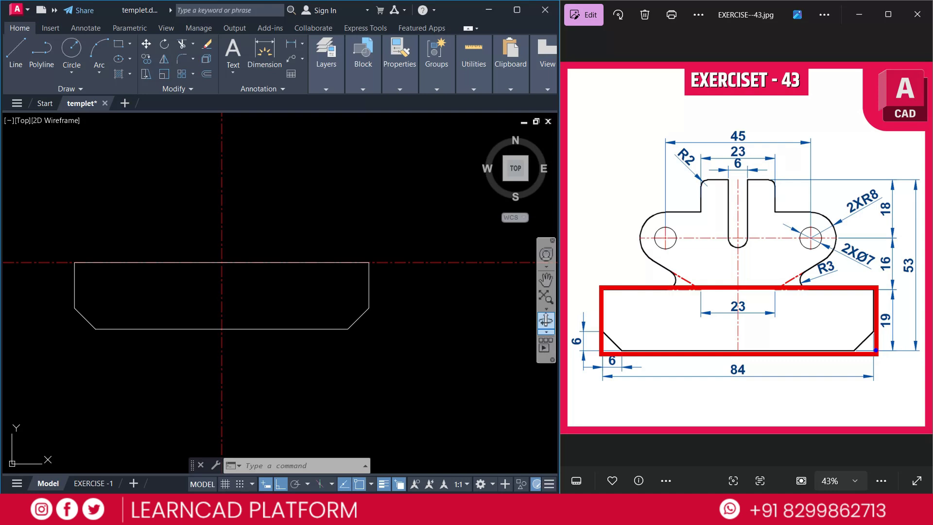
pyautogui.moveTo(625, 167)
pyautogui.mouseDown()
pyautogui.moveTo(772, 274)
pyautogui.moveTo(843, 290)
pyautogui.mouseUp()
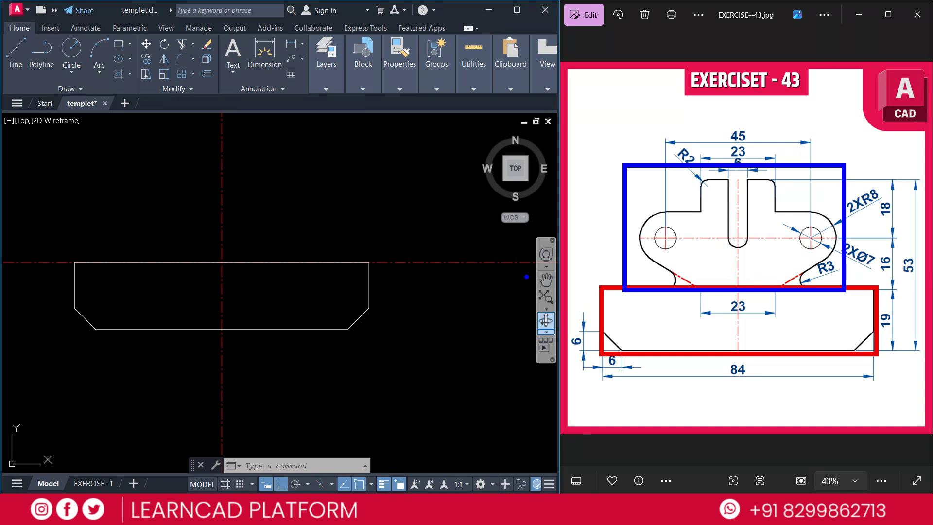
pyautogui.press('Escape')
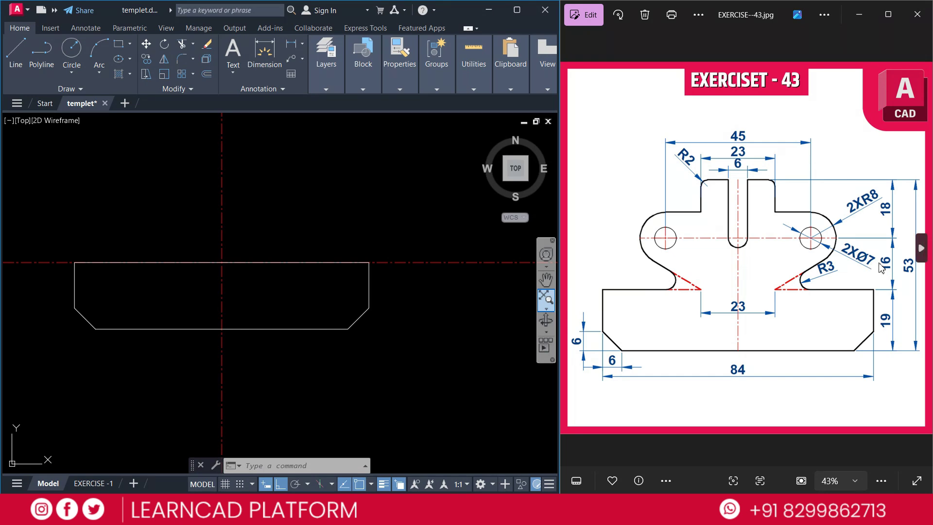
# Offset the base's top centre line 16 units upward.
pyautogui.write('o')
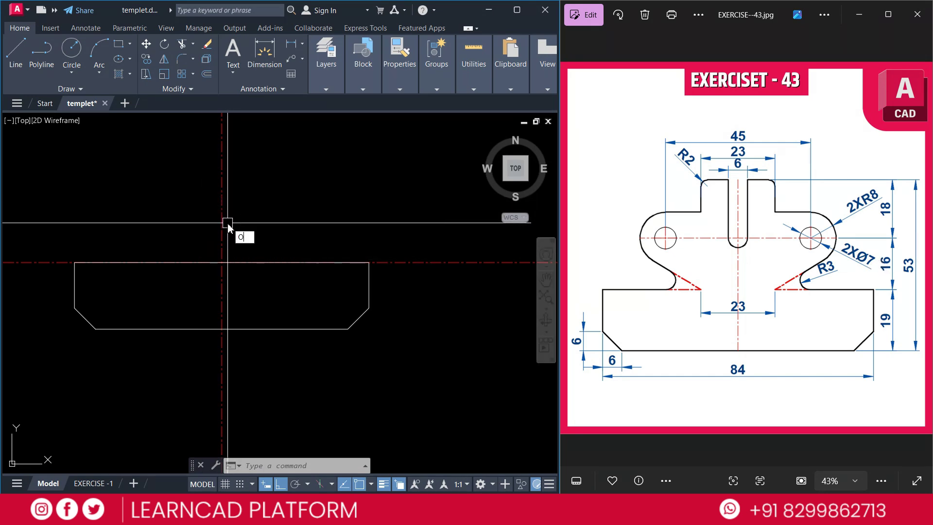
pyautogui.press('Return')
pyautogui.write('16')
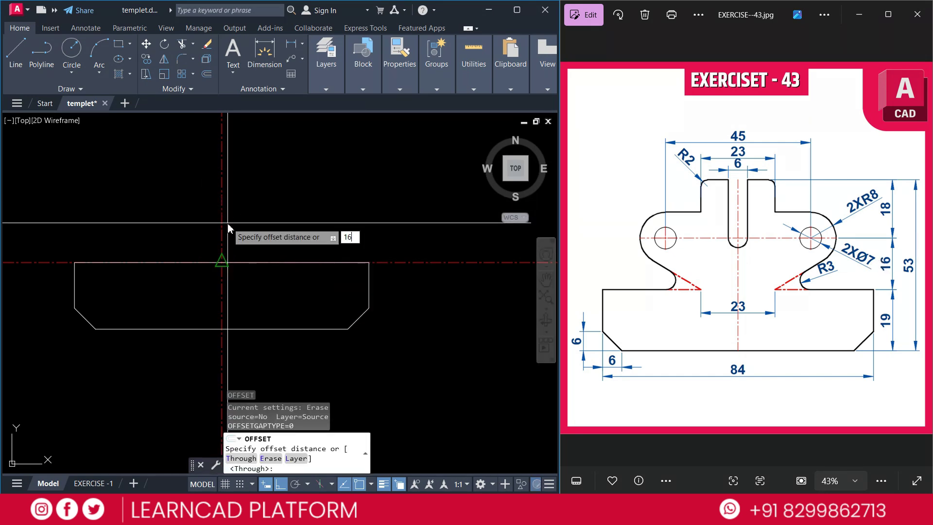
pyautogui.press('Return')
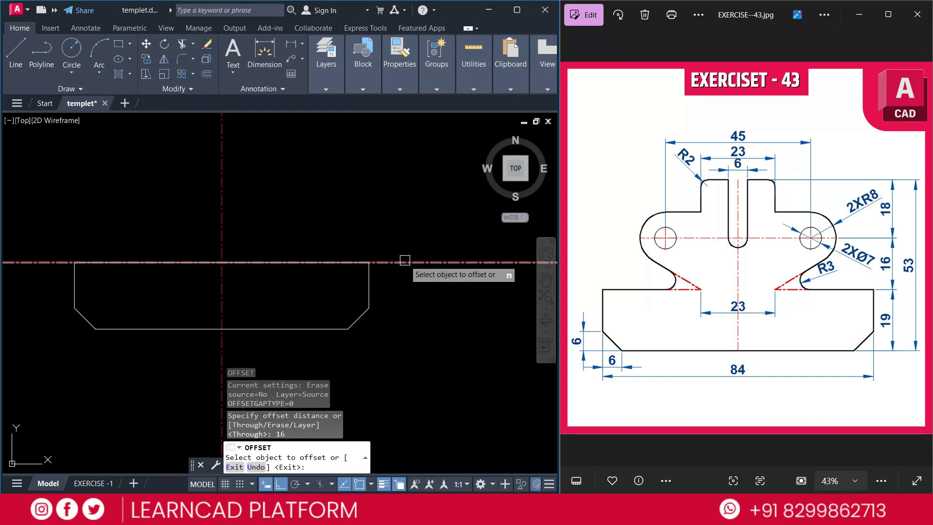
pyautogui.click(404, 261)
pyautogui.click(393, 221)
pyautogui.press('Escape')
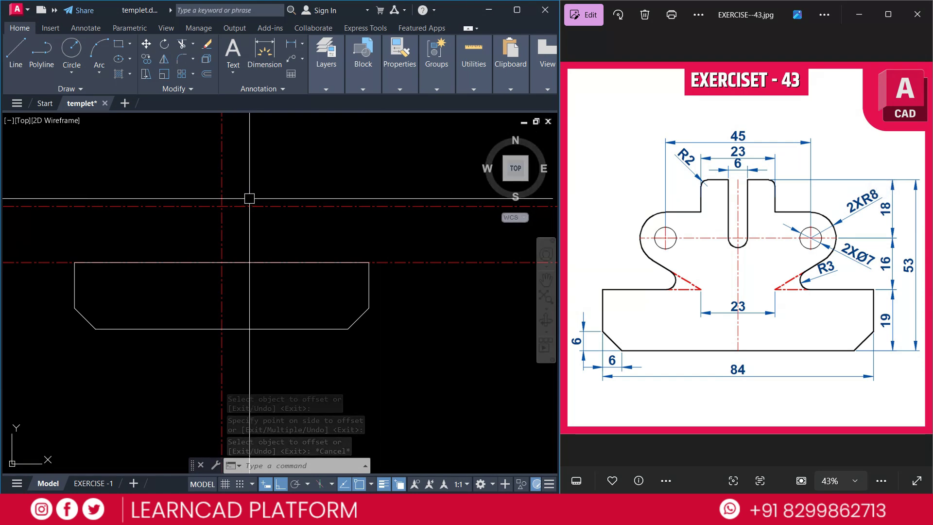
# Offset that new centre line a further 18 units upward.
pyautogui.write('o')
pyautogui.press('Return')
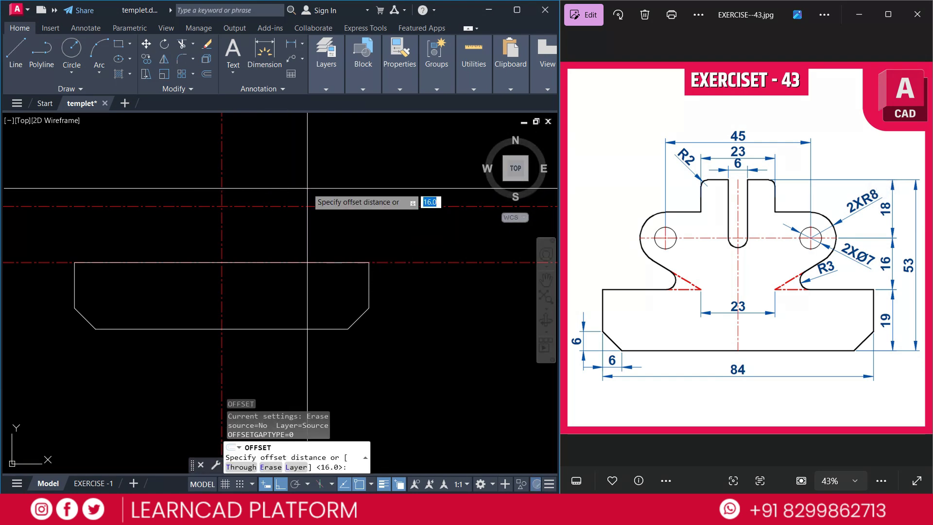
pyautogui.write('18')
pyautogui.press('Return')
pyautogui.click(311, 206)
pyautogui.click(311, 151)
pyautogui.moveTo(312, 162); pyautogui.dragTo(328, 189, button='middle')
pyautogui.press('Escape')
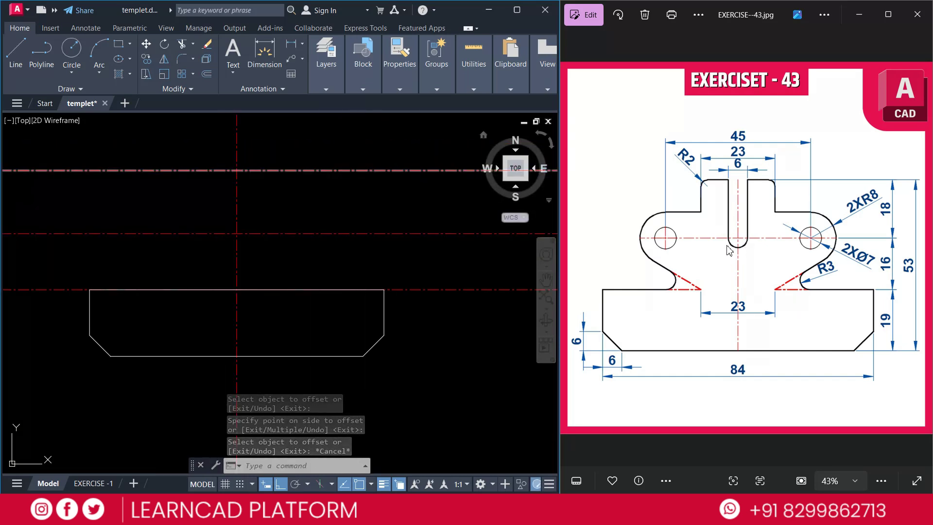
# Draw a 6-diameter circle where the vertical centre line meets the line 16 above the base.
pyautogui.write('c')
pyautogui.press('Return')
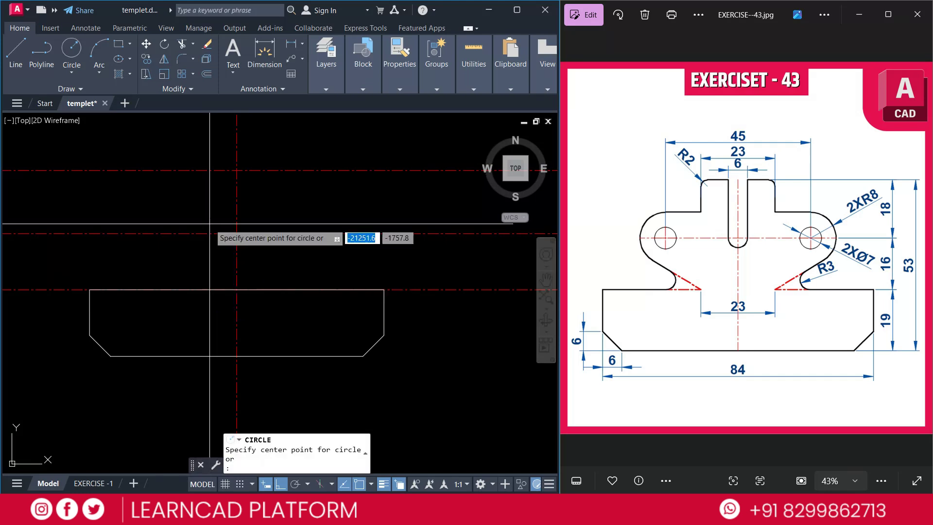
pyautogui.click(237, 233)
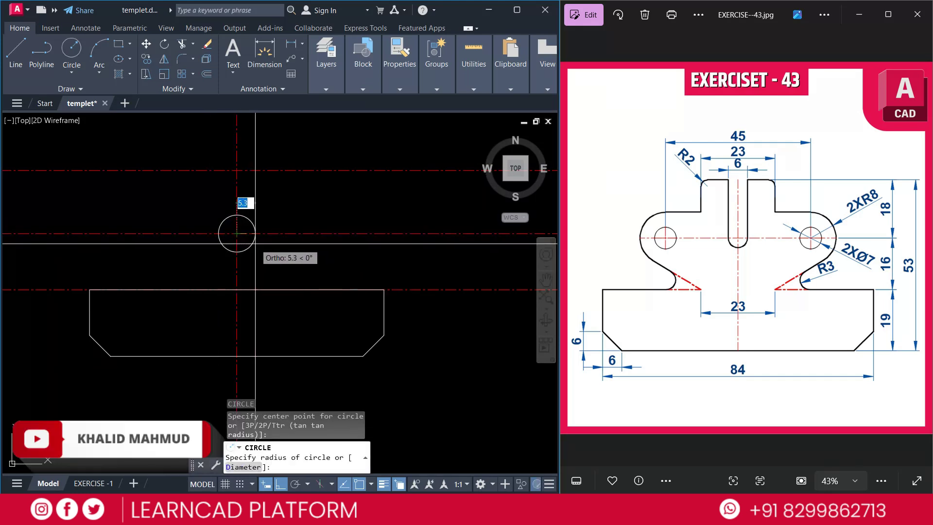
pyautogui.write('D')
pyautogui.press('Return')
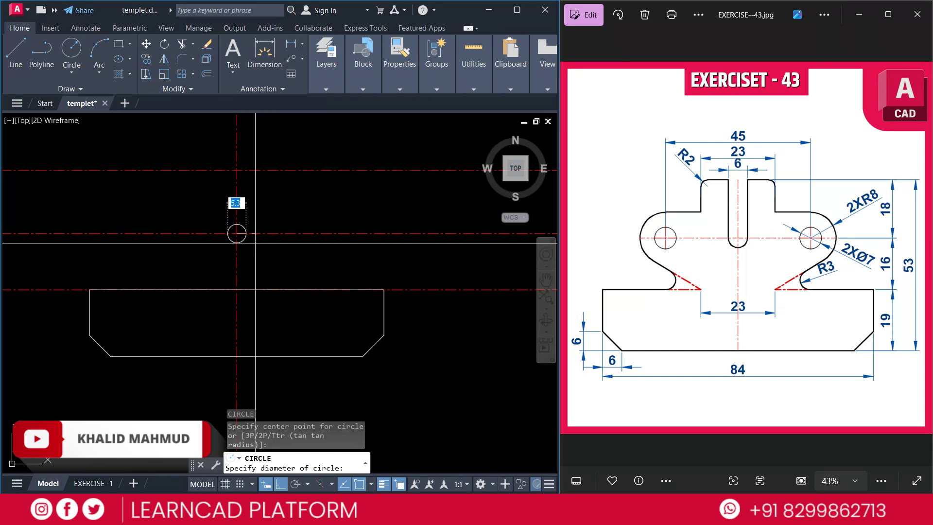
pyautogui.write('6')
pyautogui.press('Return')
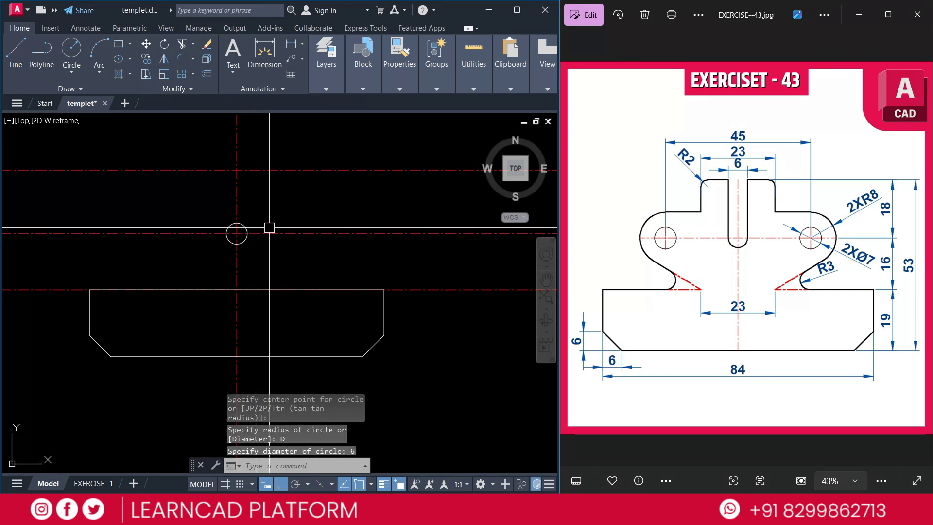
pyautogui.write('l')
pyautogui.press('Return')
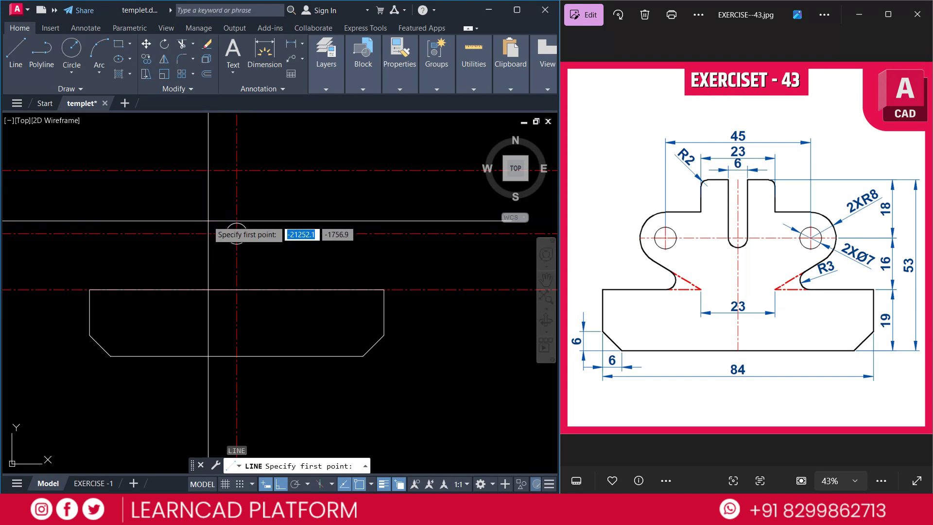
# Check Quadrant, Apparent intersection, Geometric Center and Intersection in the object snap settings.
pyautogui.press('Escape')
pyautogui.press('Escape')
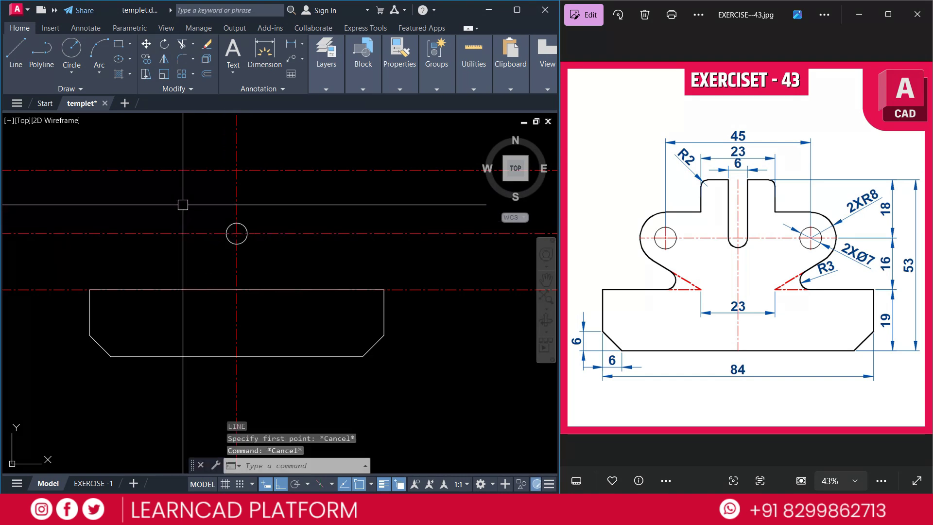
pyautogui.rightClick(183, 205)
pyautogui.press('Escape')
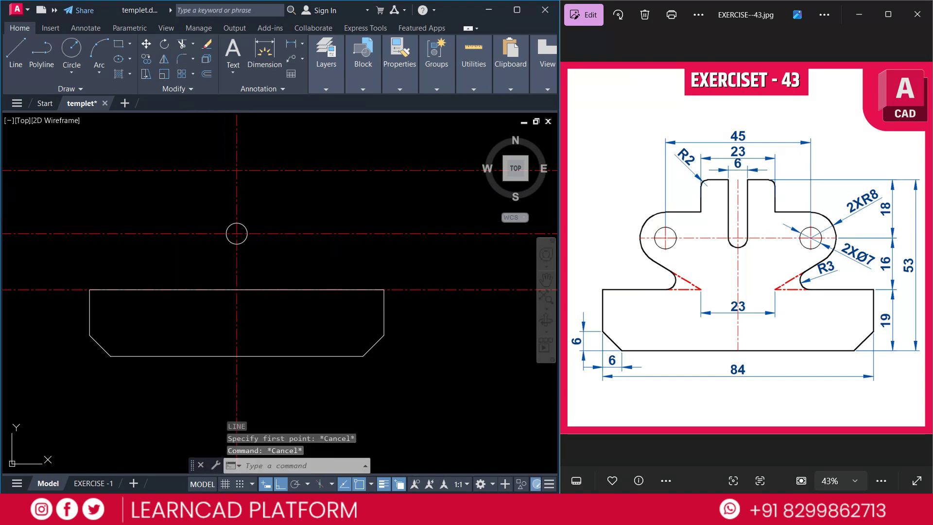
pyautogui.write('os')
pyautogui.press('Return')
pyautogui.moveTo(526, 114); pyautogui.dragTo(284, 115)
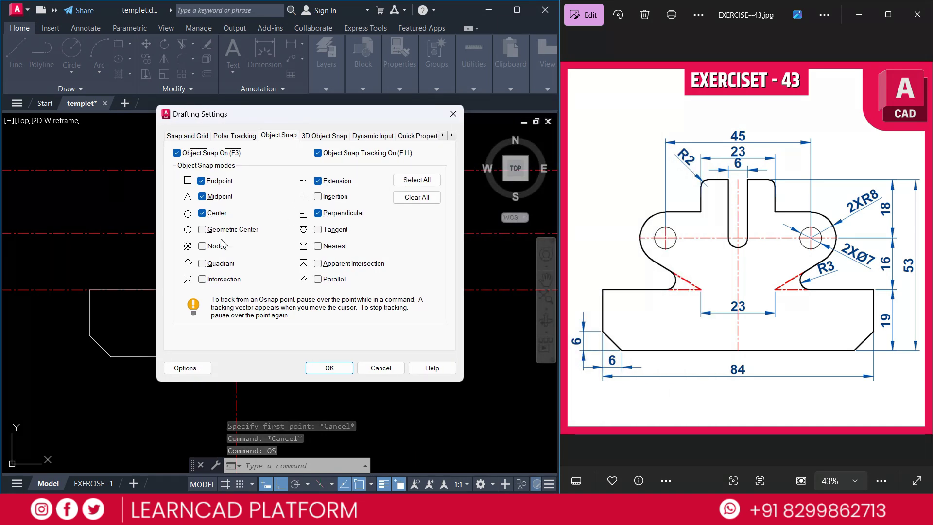
pyautogui.click(202, 266)
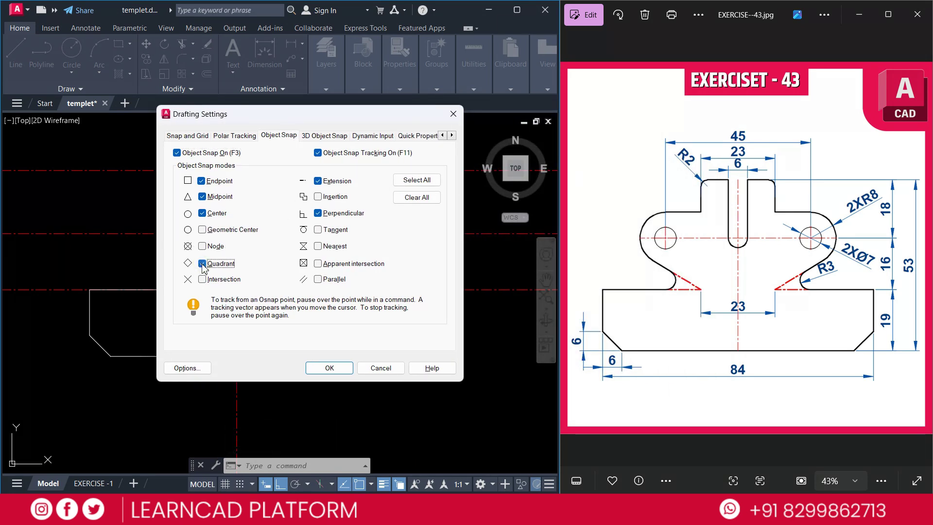
pyautogui.click(318, 264)
pyautogui.click(202, 230)
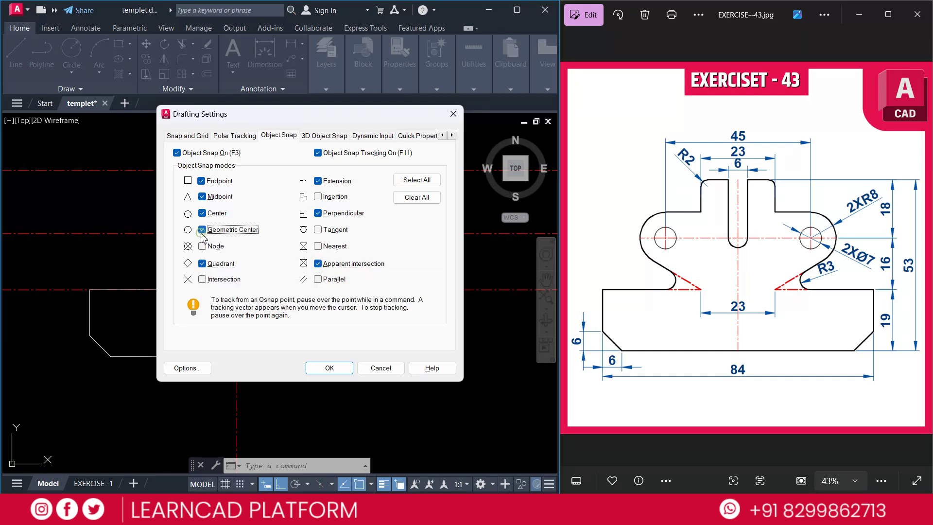
pyautogui.click(203, 279)
# Draw the slot's left wall from the circle's left quadrant up to the top centre line.
pyautogui.click(329, 368)
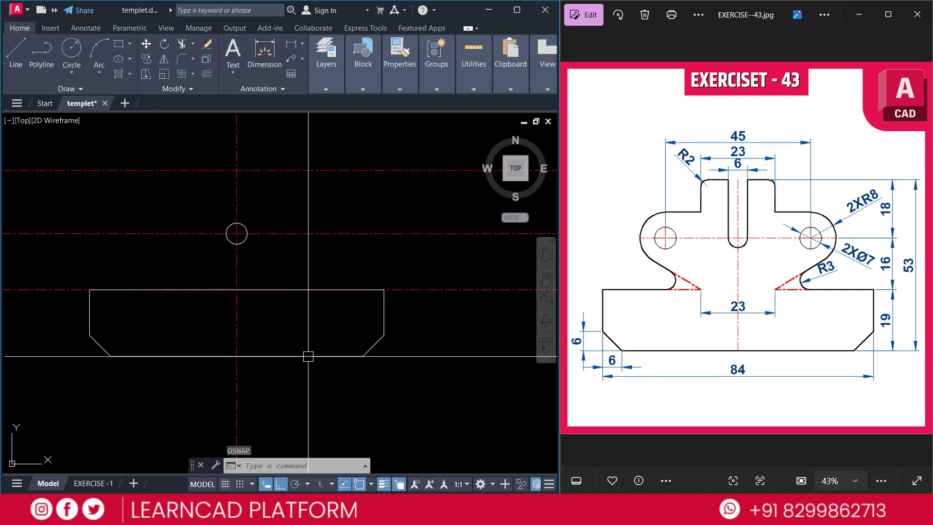
pyautogui.write('l')
pyautogui.press('Return')
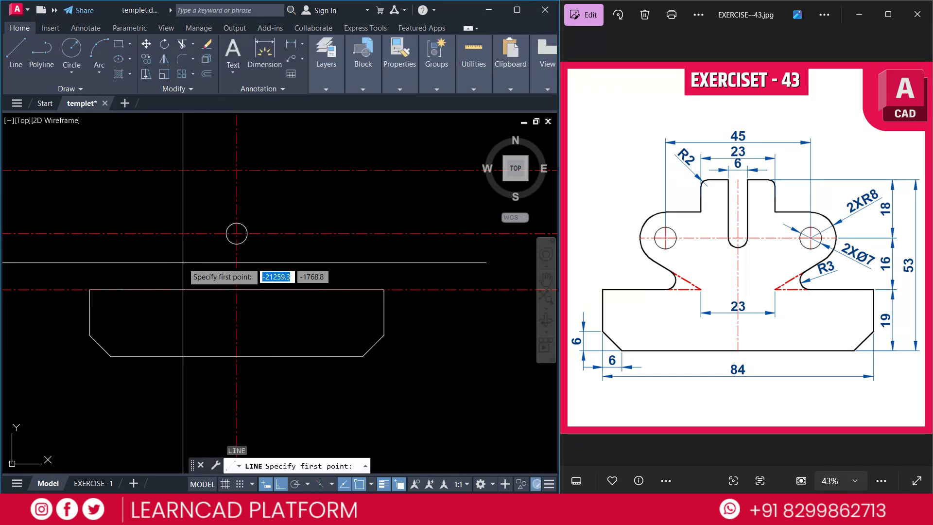
pyautogui.click(237, 234)
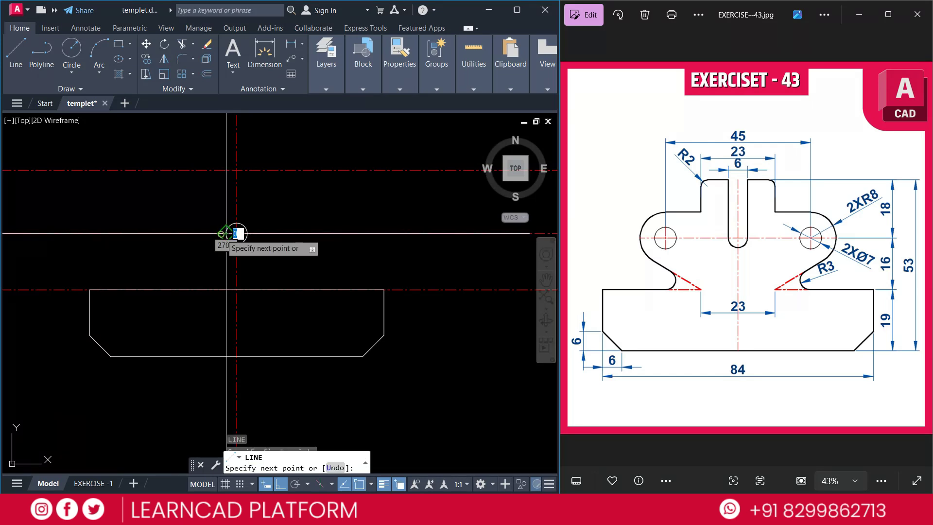
pyautogui.click(226, 170)
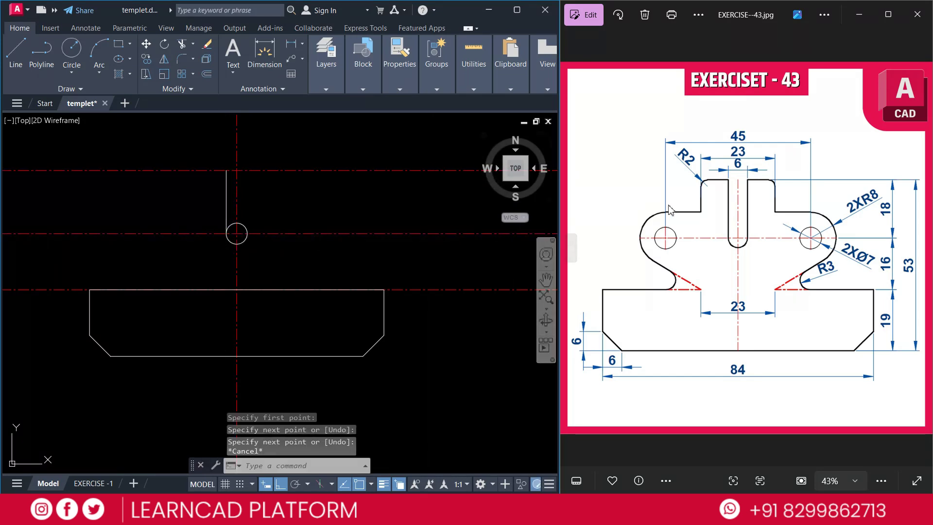
pyautogui.press('Escape')
# Mark the reference's top edges and 23 dimension, then clear the marks.
pyautogui.moveTo(726, 180)
pyautogui.mouseDown()
pyautogui.moveTo(700, 179)
pyautogui.moveTo(700, 165)
pyautogui.mouseUp()
pyautogui.click(773, 158)
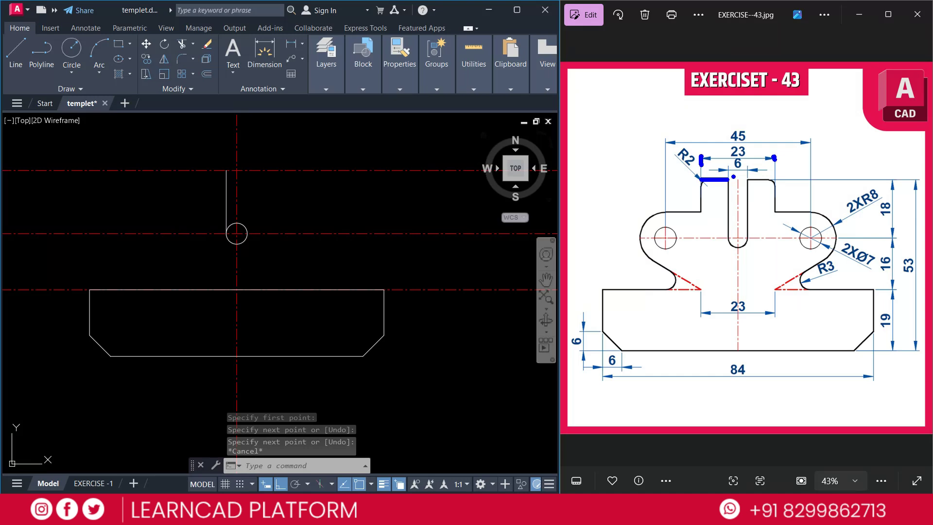
pyautogui.moveTo(749, 179); pyautogui.dragTo(774, 182)
pyautogui.press('Escape')
pyautogui.press('Escape')
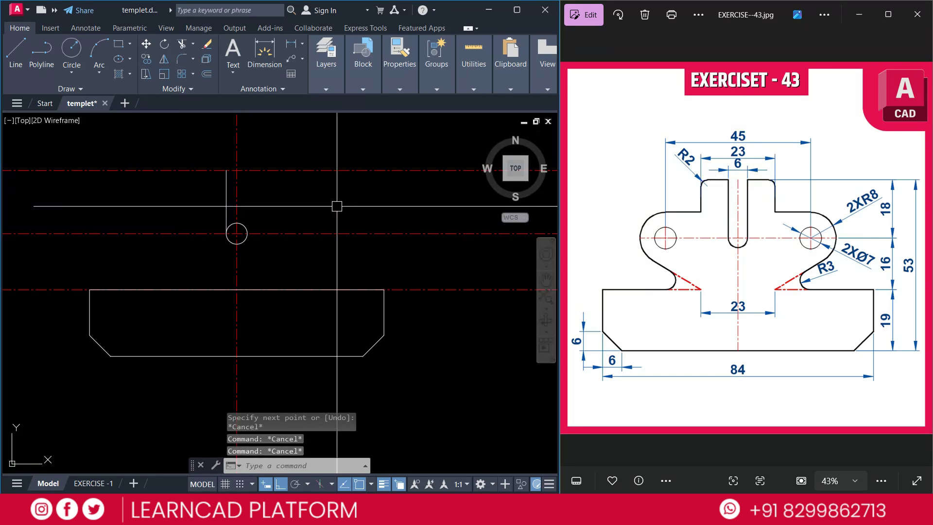
# Compute the top shoulder length (23−6)/2 = 8.5 in QuickCalc.
pyautogui.write('8')
pyautogui.hotkey('ctrl', '8')
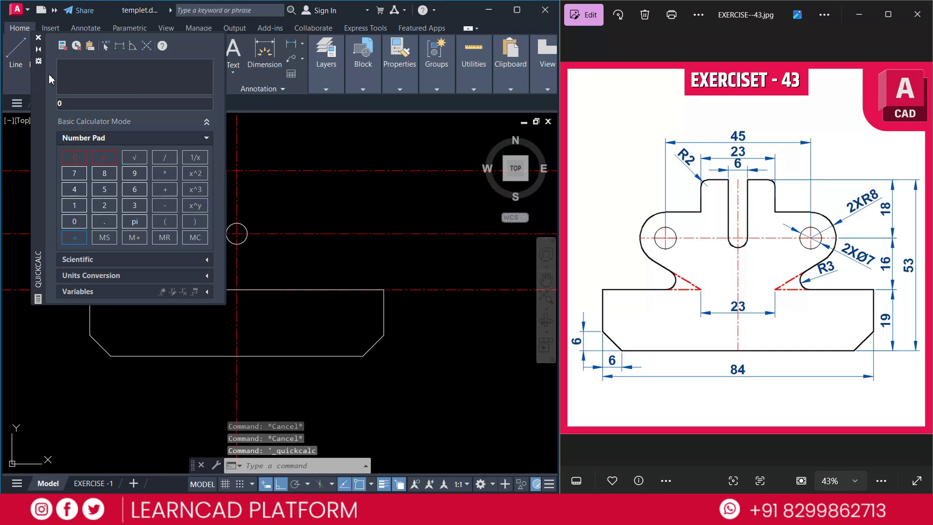
pyautogui.moveTo(44, 77); pyautogui.dragTo(324, 180)
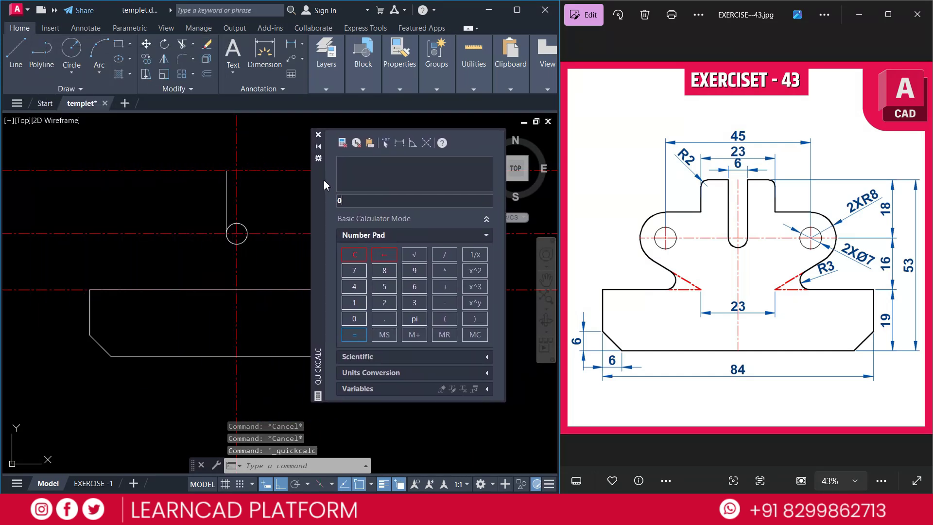
pyautogui.write('23-')
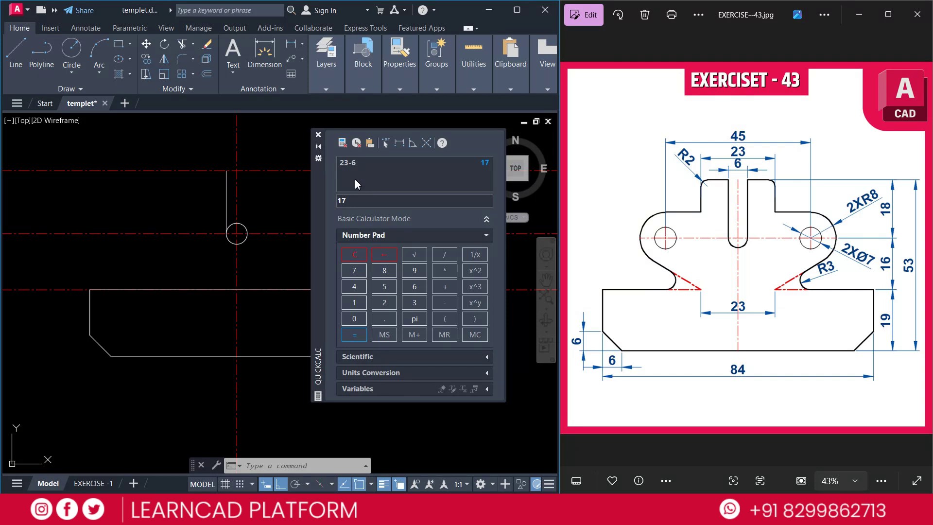
pyautogui.press('Return')
pyautogui.click(318, 135)
# Start a line at the slot wall's top end, heading left.
pyautogui.write('l')
pyautogui.press('Return')
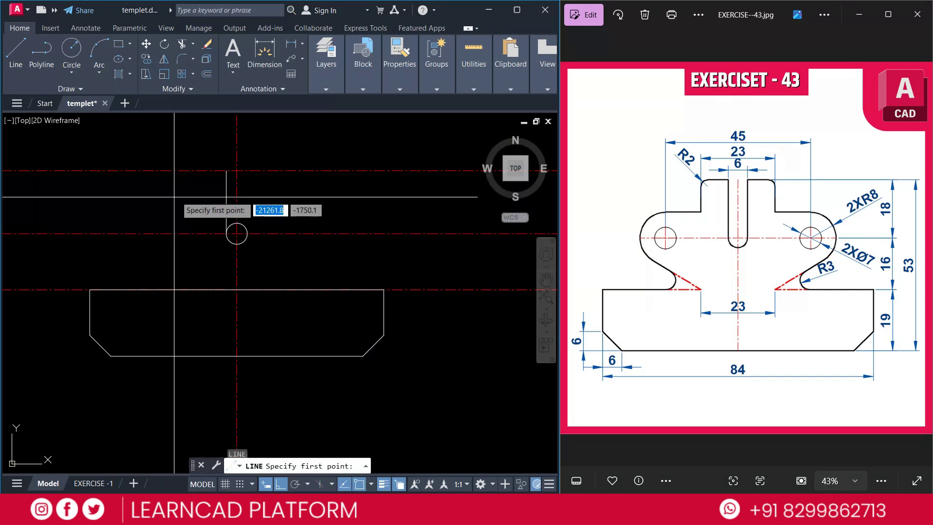
pyautogui.click(226, 170)
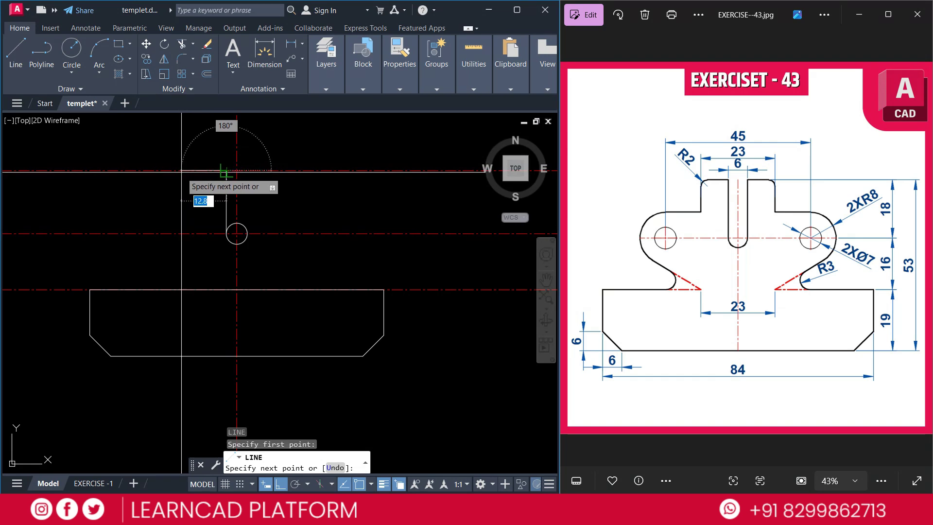
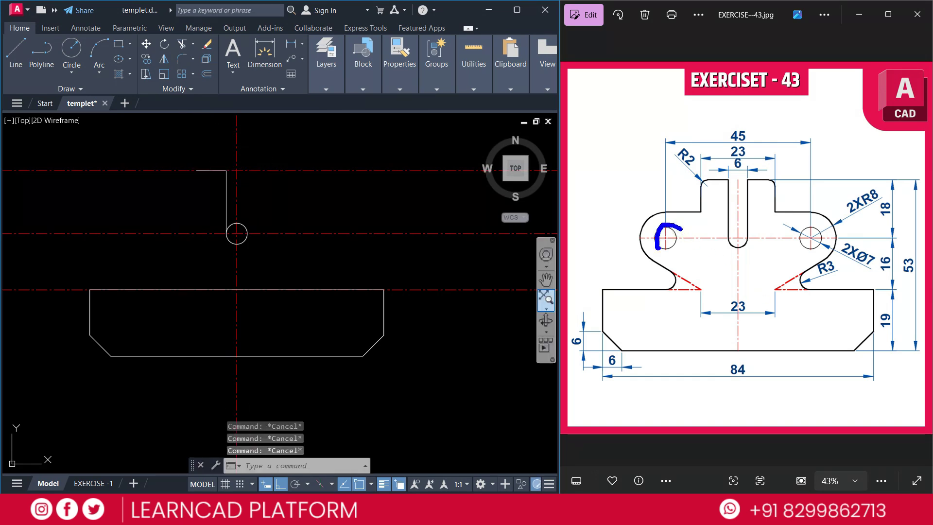
# Click beside the chamfered base, red centre lines and small circle already drawn.
pyautogui.click(668, 220)
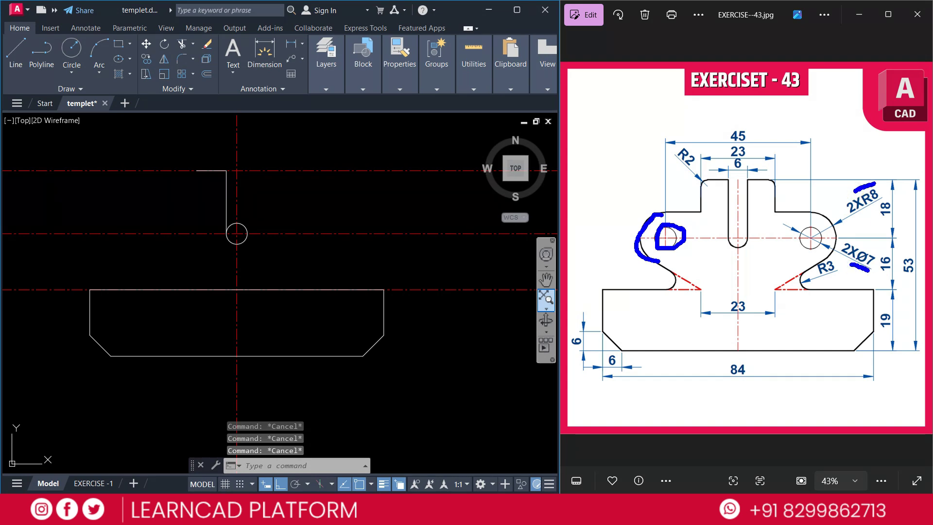
# Draw a 7-diameter circle centred on the centre-line intersection.
pyautogui.write('c')
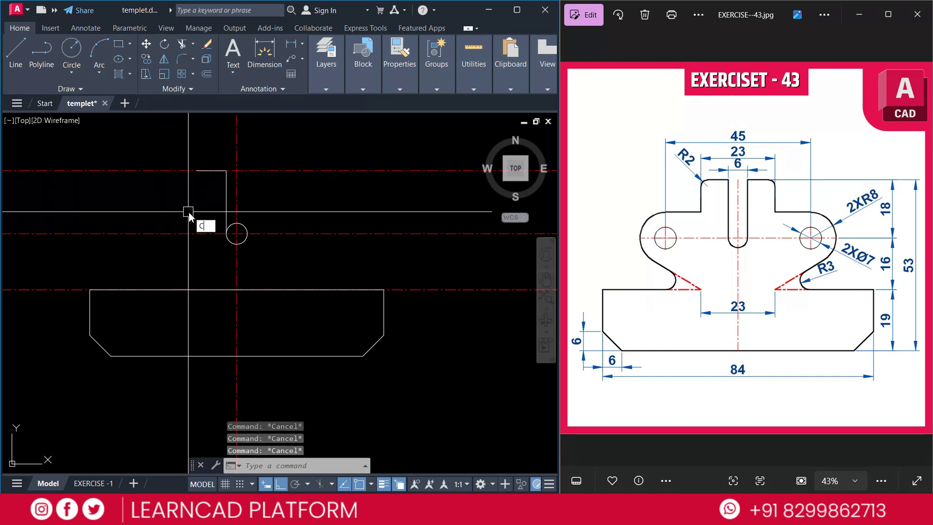
pyautogui.press('Return')
pyautogui.click(236, 234)
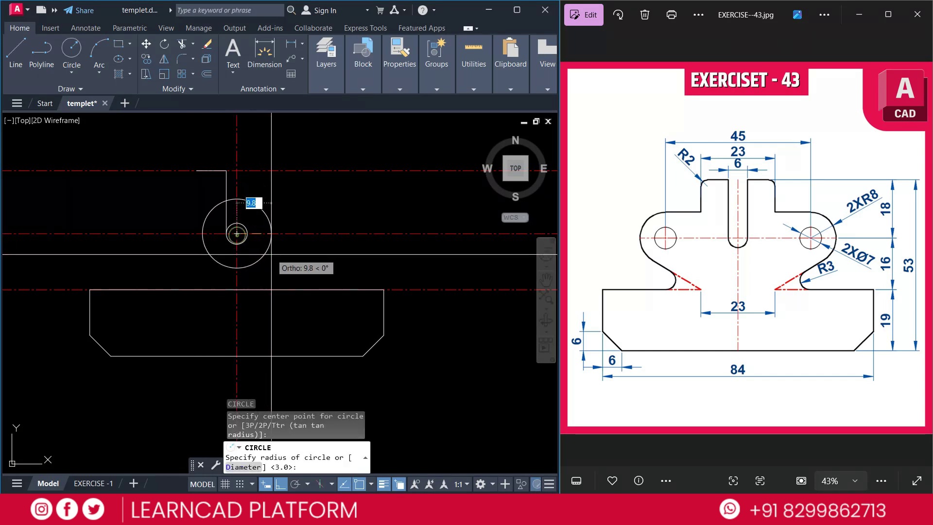
pyautogui.write('d')
pyautogui.press('Return')
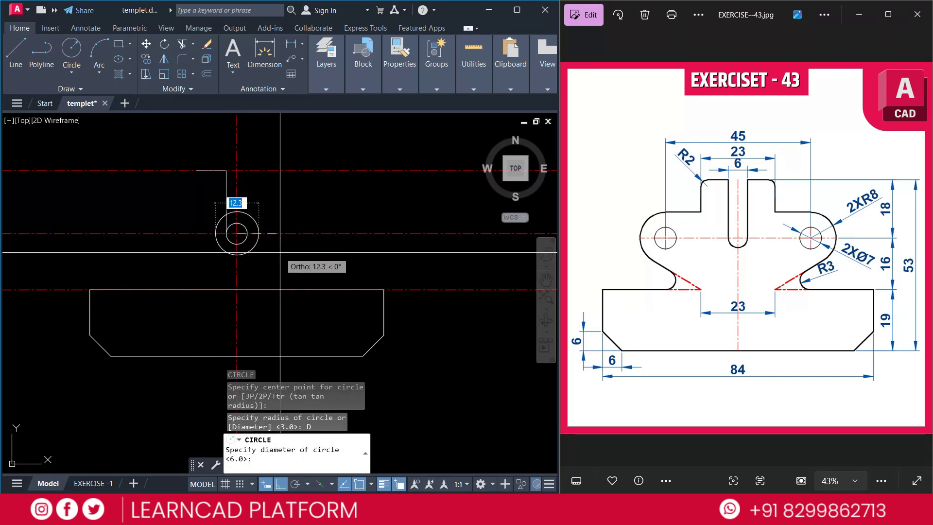
pyautogui.write('7')
pyautogui.press('Return')
# Move the new 7-diameter circle 22.5 units to the left along the centre line.
pyautogui.click(250, 245)
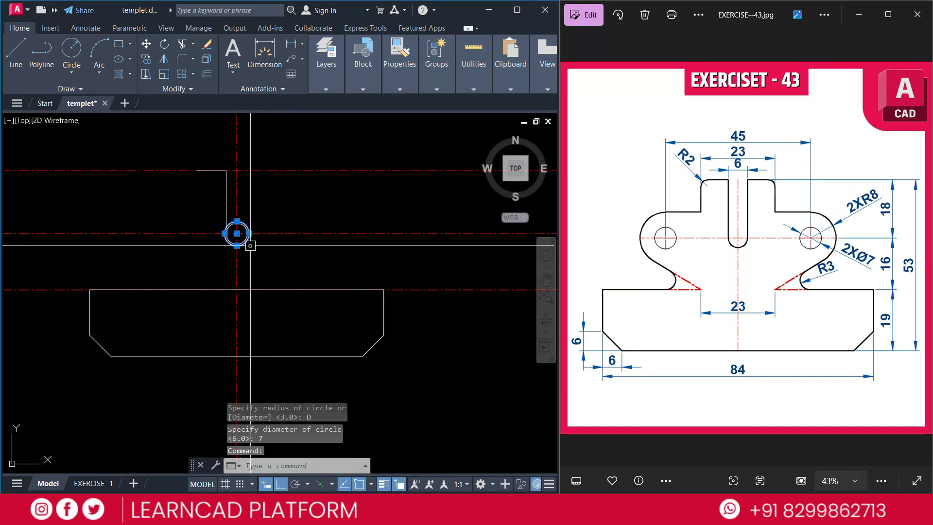
pyautogui.write('m')
pyautogui.press('Return')
pyautogui.click(359, 146)
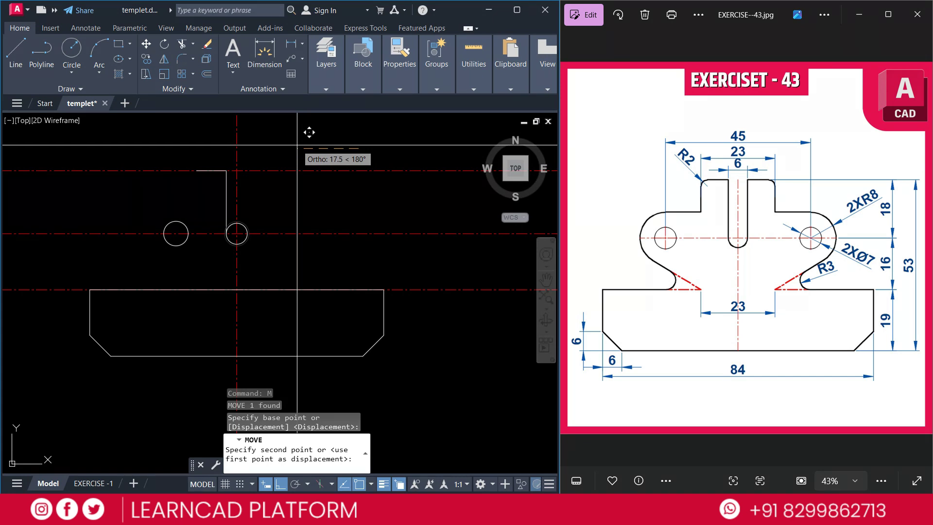
pyautogui.write('22.5')
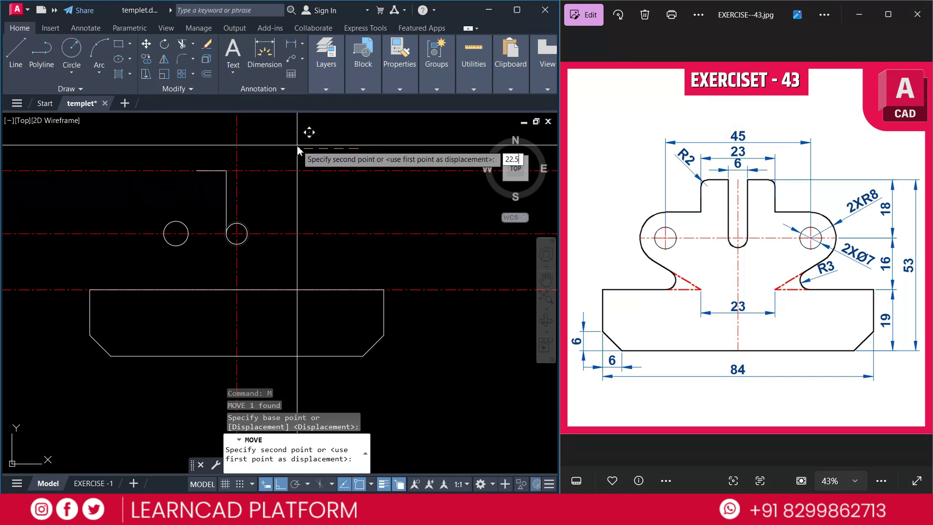
pyautogui.press('Return')
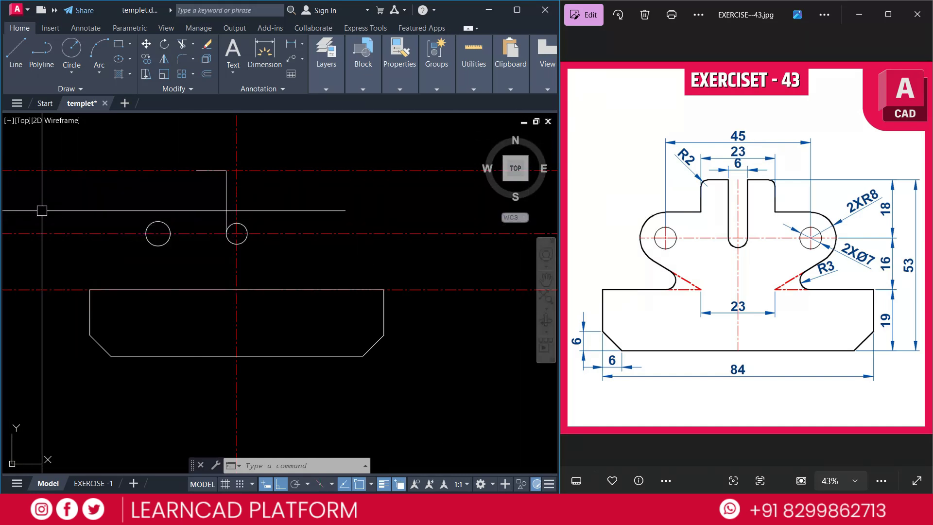
# Draw a radius-8 circle concentric with the left hole.
pyautogui.write('c')
pyautogui.press('Return')
pyautogui.click(158, 234)
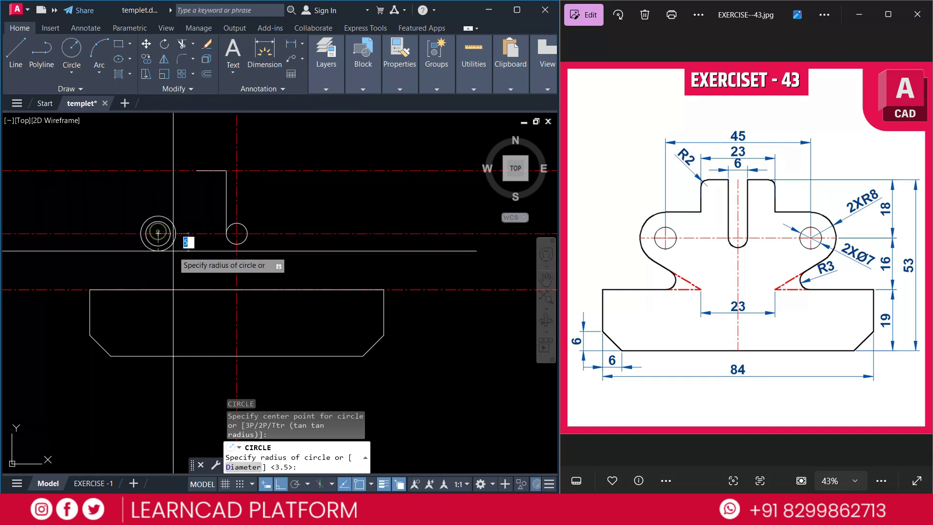
pyautogui.write('8')
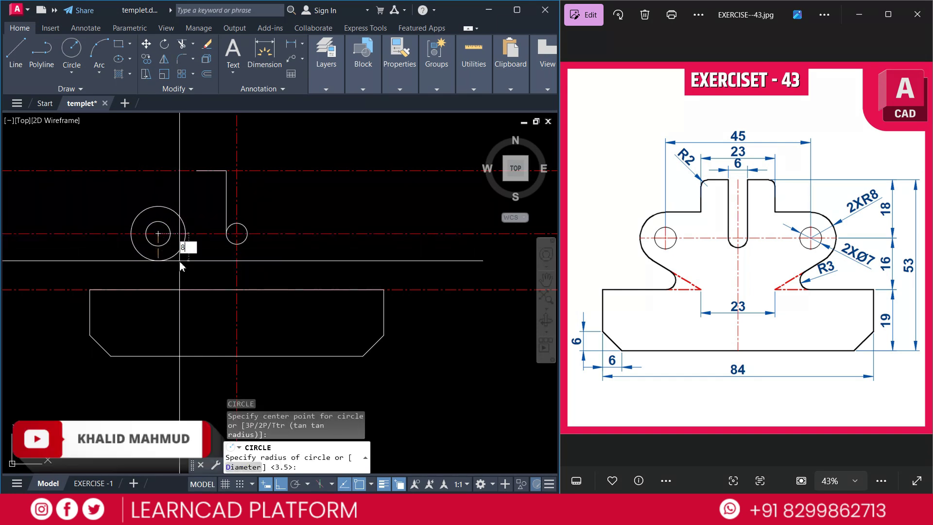
pyautogui.press('Return')
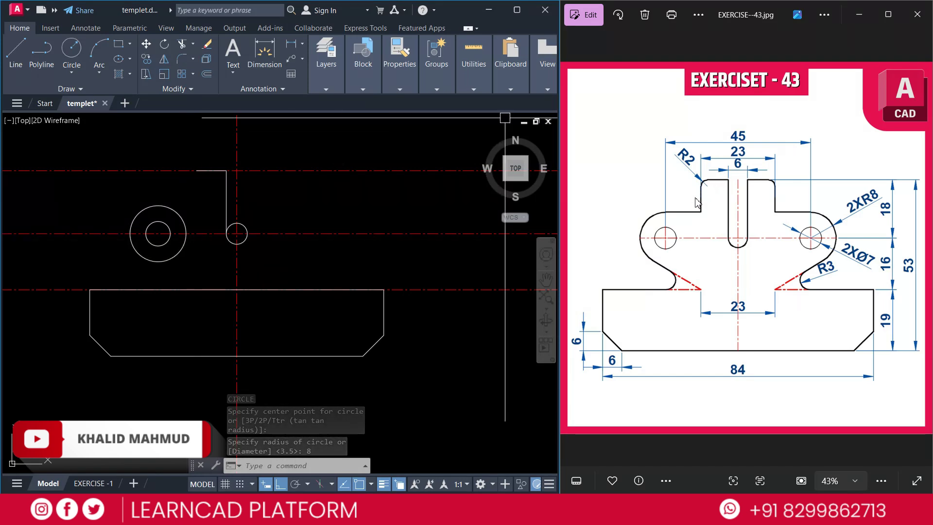
# Draw a horizontal line from the R8 circle's top to the stepped outline, extending the upright down to it.
pyautogui.hotkey('ctrl', 'w')
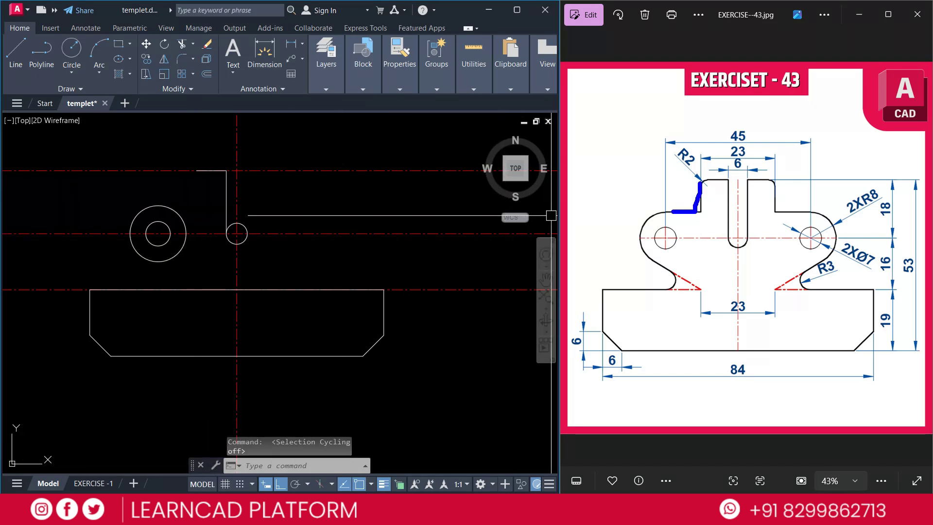
pyautogui.write('l')
pyautogui.press('Return')
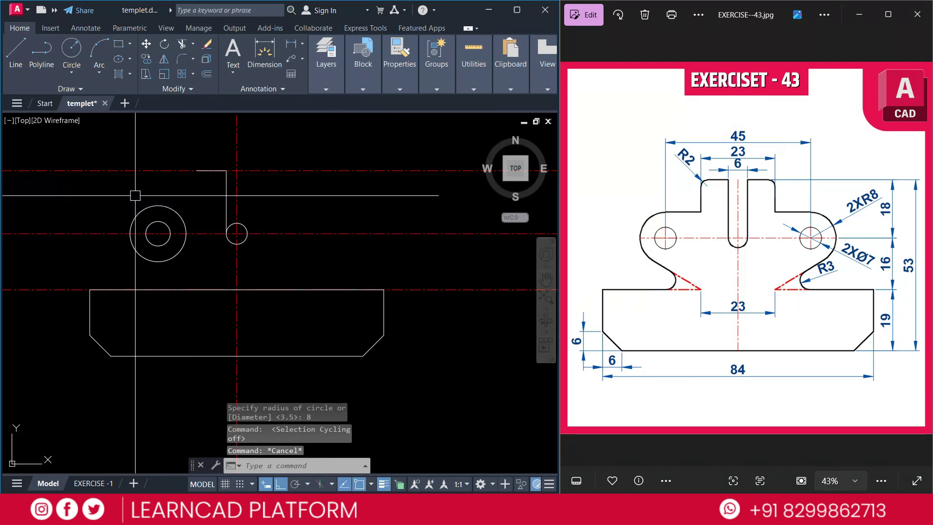
pyautogui.click(158, 205)
pyautogui.click(208, 209)
pyautogui.press('Return')
pyautogui.press('Return')
pyautogui.click(196, 171)
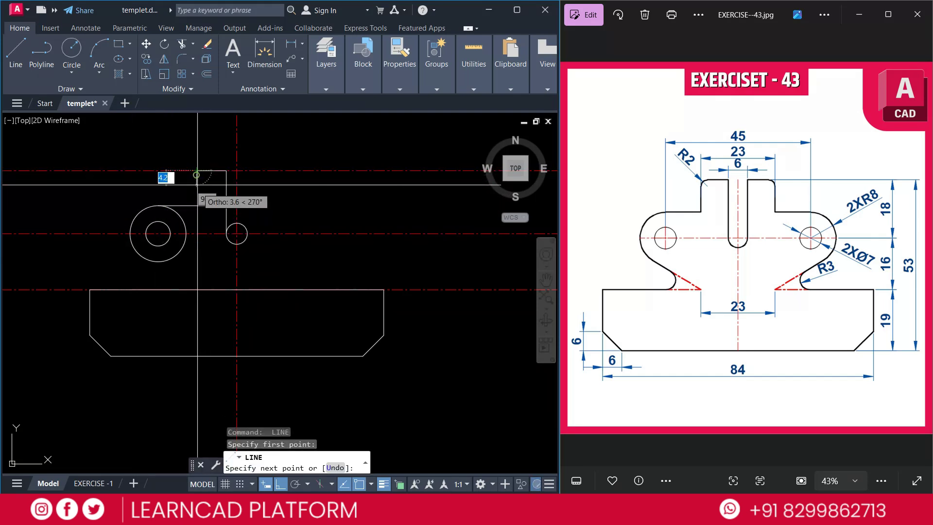
pyautogui.click(197, 207)
pyautogui.press('Escape')
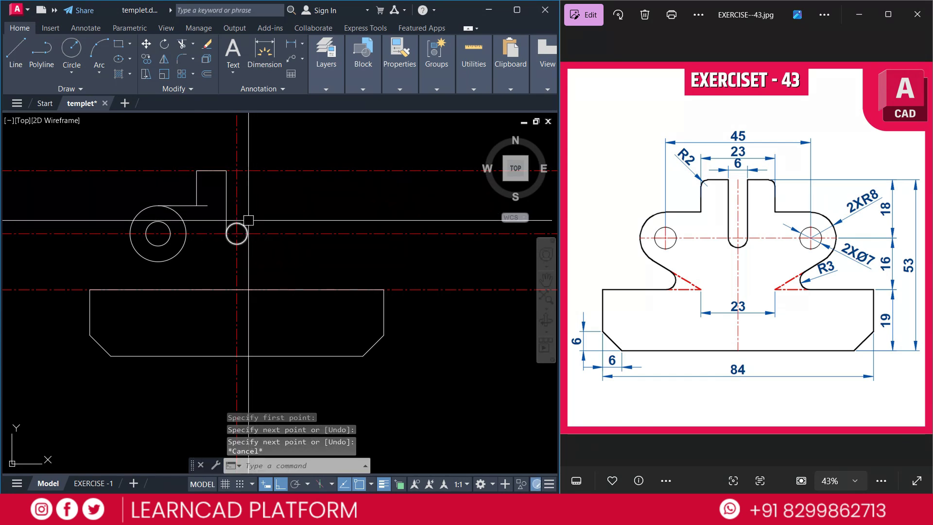
# Trim off the overhanging piece of the line.
pyautogui.write('tr')
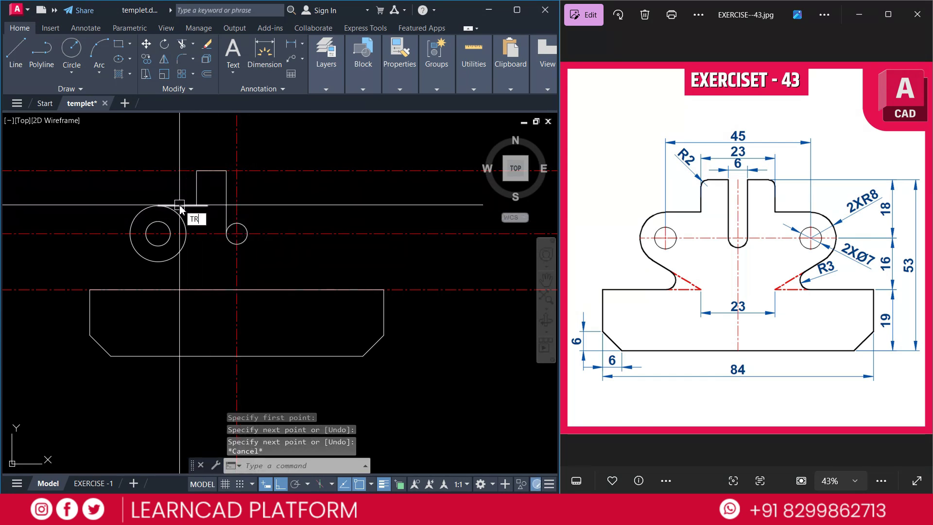
pyautogui.press('Return')
pyautogui.click(202, 206)
pyautogui.press('Escape')
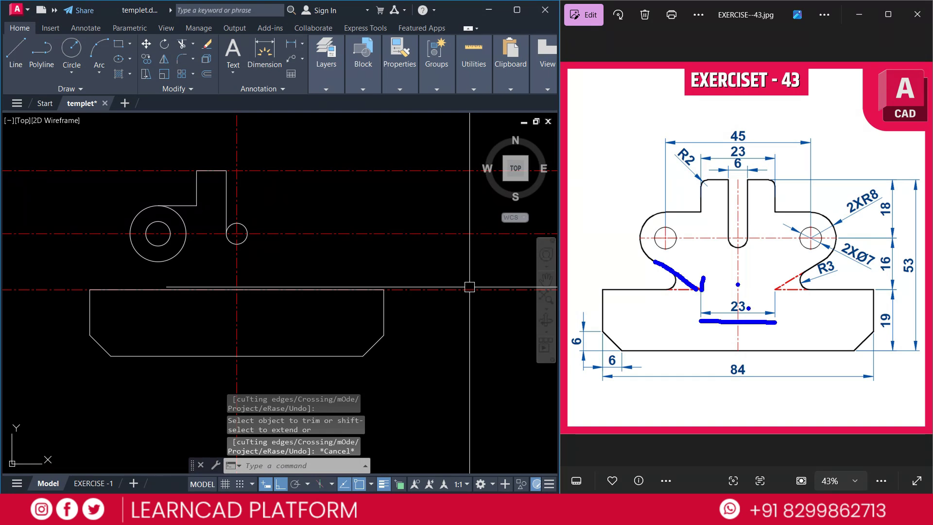
# Offset the vertical centre line 11.5 units to the left.
pyautogui.press('Escape')
pyautogui.press('Escape')
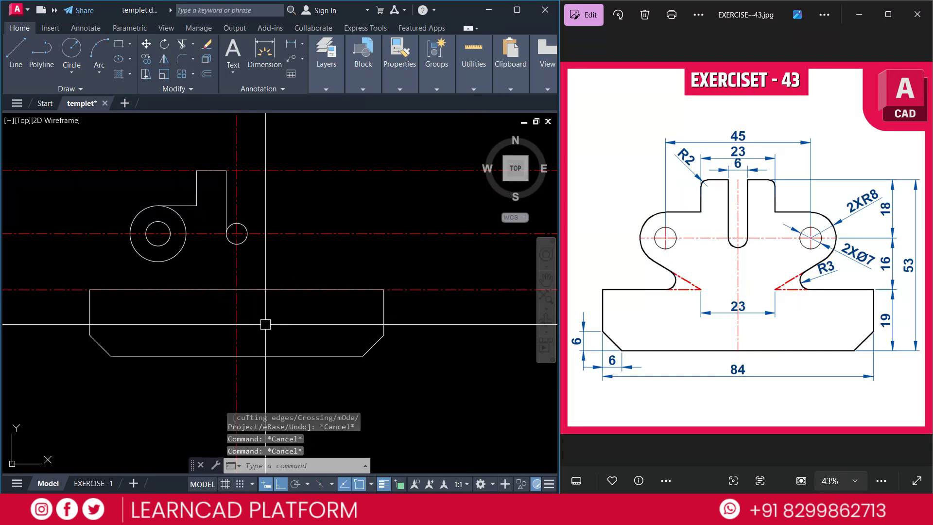
pyautogui.write('o')
pyautogui.press('Return')
pyautogui.write('11.5')
pyautogui.press('Return')
pyautogui.click(237, 309)
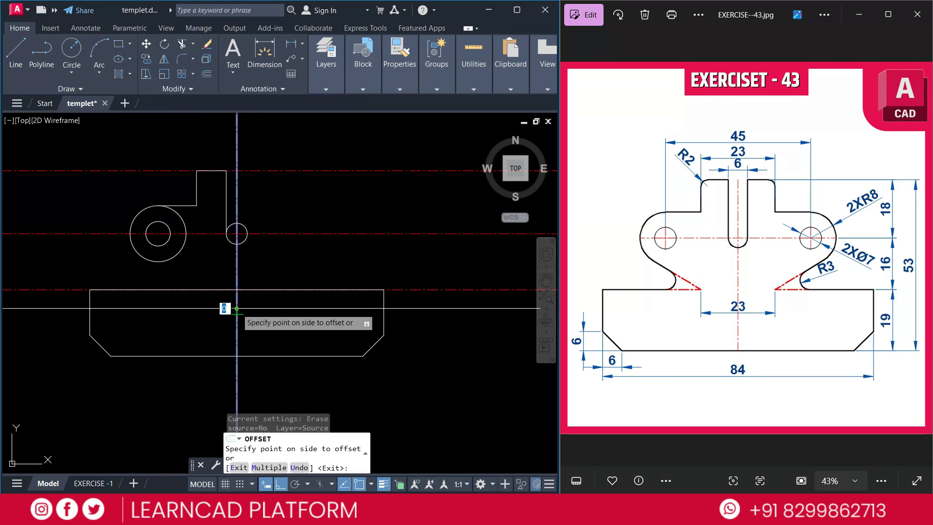
pyautogui.click(170, 309)
pyautogui.press('Escape')
pyautogui.write('l')
pyautogui.press('Return')
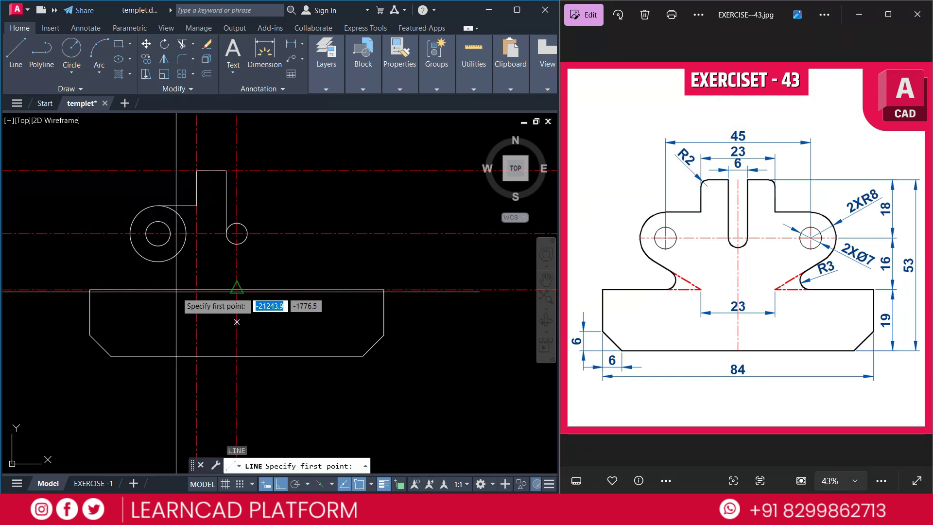
# Draw a line tangent to the R8 circle down to the base's top edge.
pyautogui.keyDown('shift'); pyautogui.rightClick(113, 201); pyautogui.keyUp('shift')
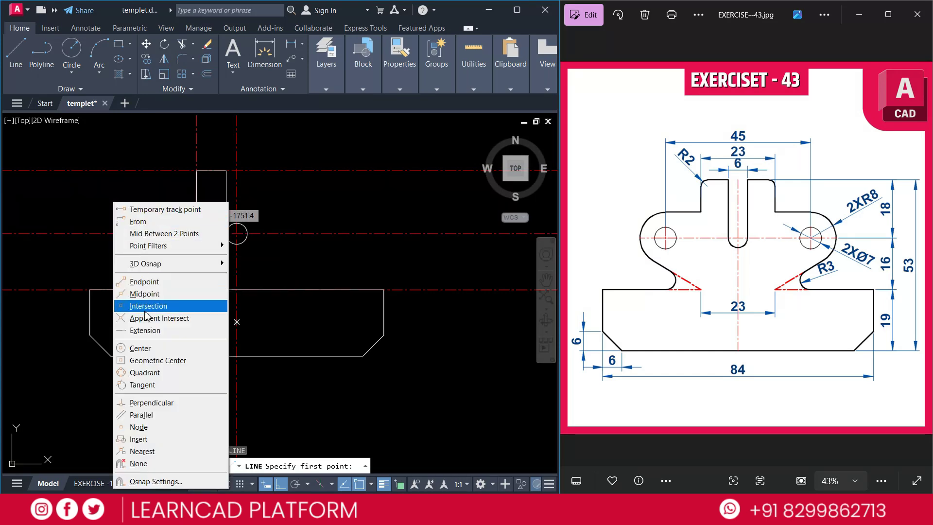
pyautogui.click(146, 384)
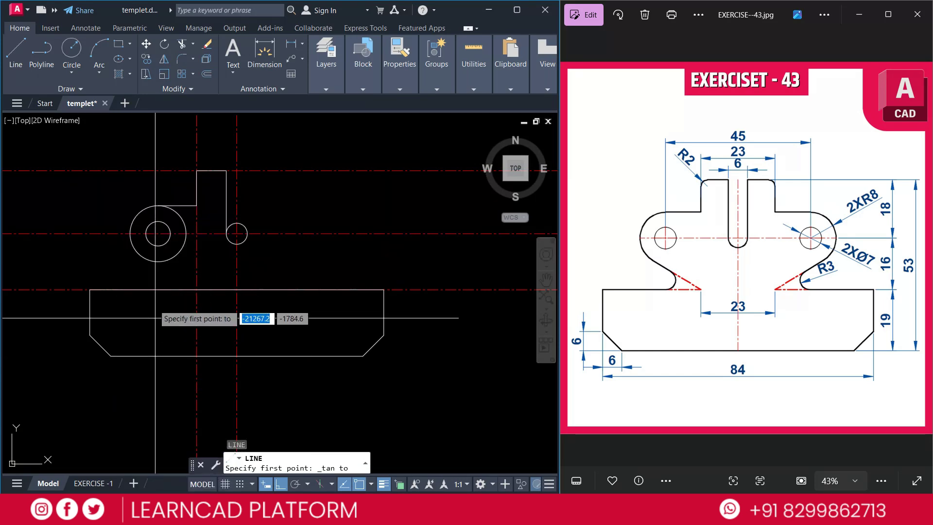
pyautogui.click(143, 264)
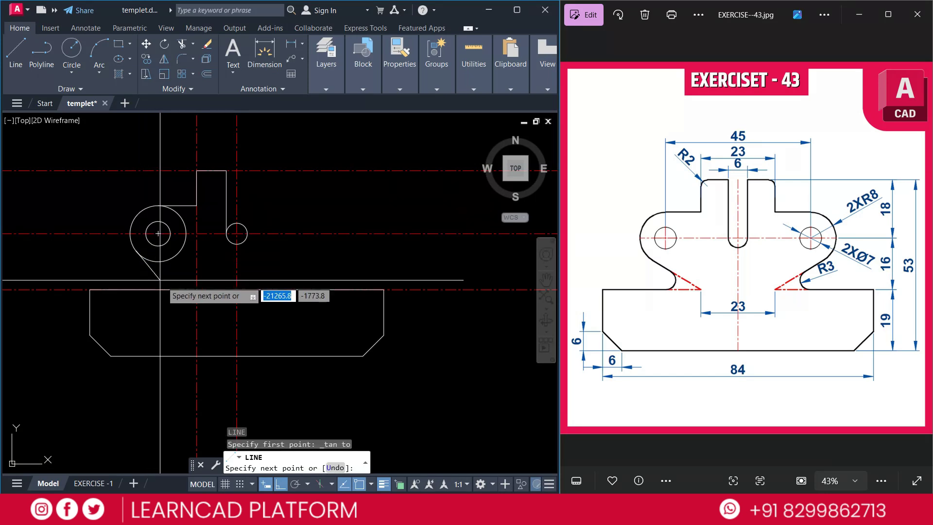
pyautogui.click(194, 290)
pyautogui.press('Escape')
pyautogui.press('Escape')
# Erase the leftover helper line, the offset vertical centre line and the upper horizontal centre line.
pyautogui.click(453, 296)
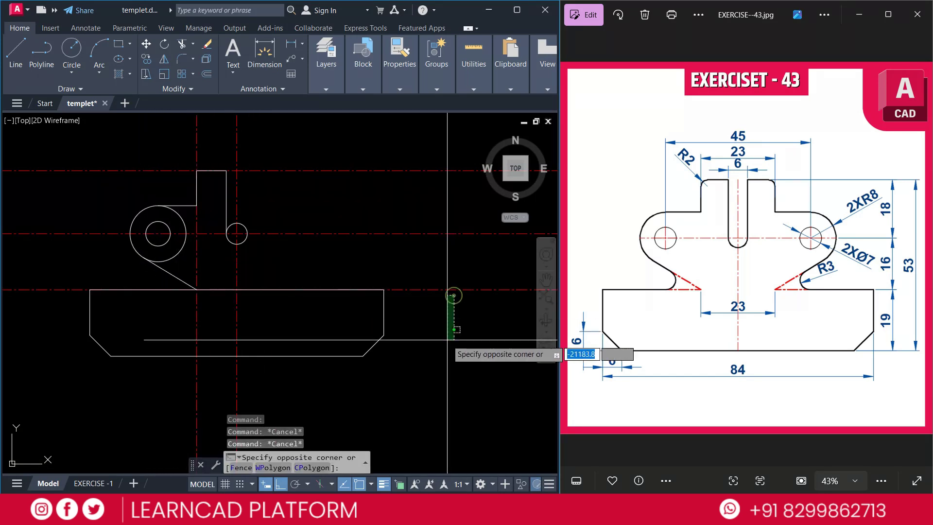
pyautogui.click(430, 282)
pyautogui.write('e')
pyautogui.press('Return')
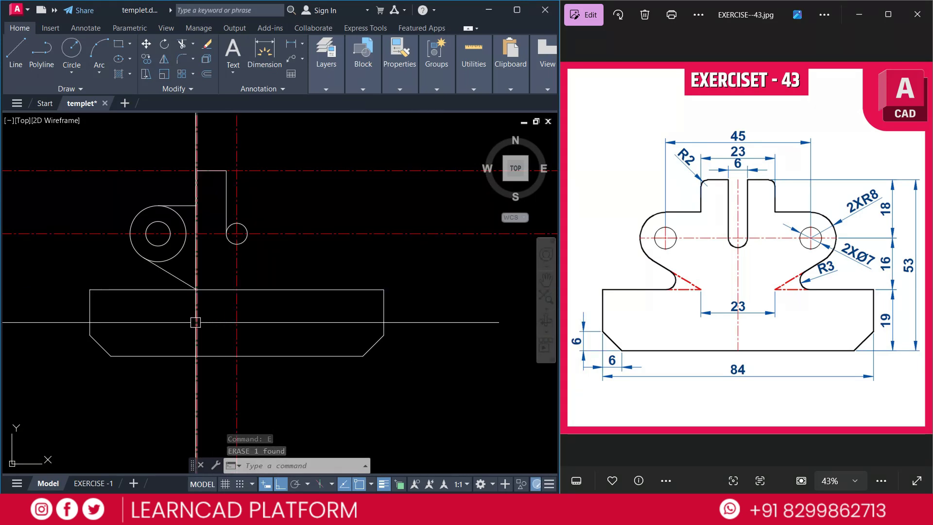
pyautogui.click(200, 321)
pyautogui.write('e')
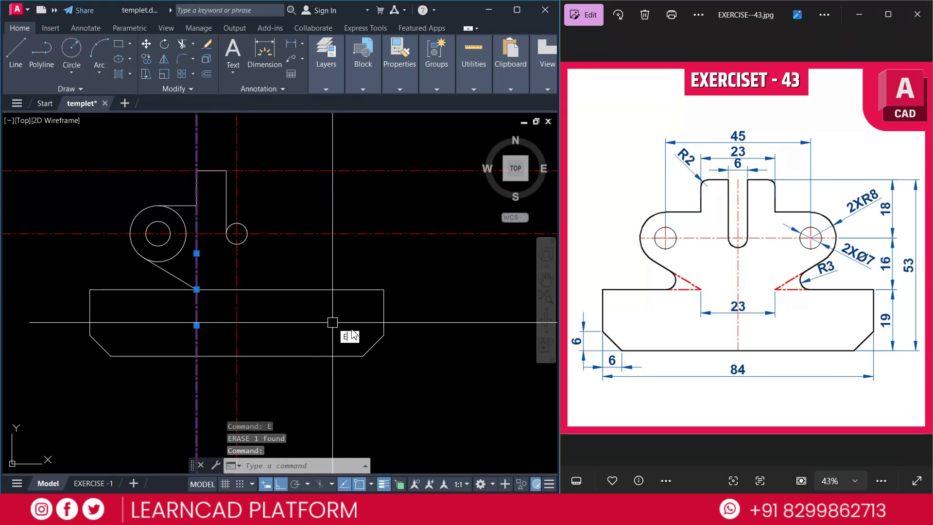
pyautogui.press('Return')
pyautogui.click(330, 171)
pyautogui.write('e')
pyautogui.press('Return')
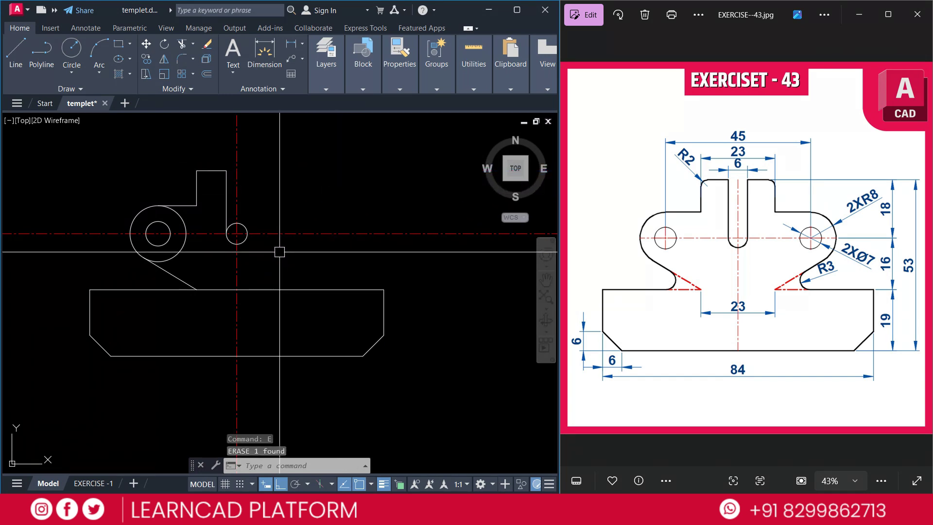
# Trim away the R8 circle's upper-right arc.
pyautogui.write('tr')
pyautogui.press('Return')
pyautogui.click(184, 222)
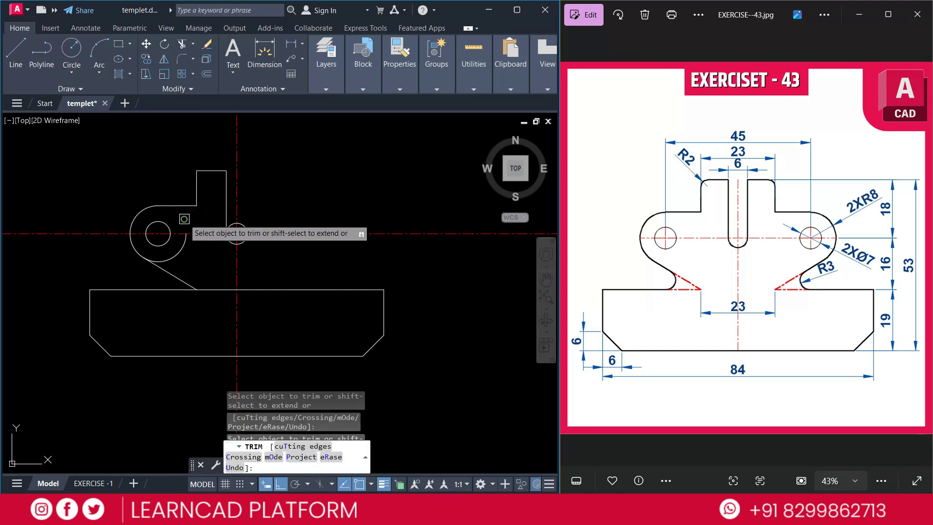
pyautogui.press('Escape')
pyautogui.press('Escape')
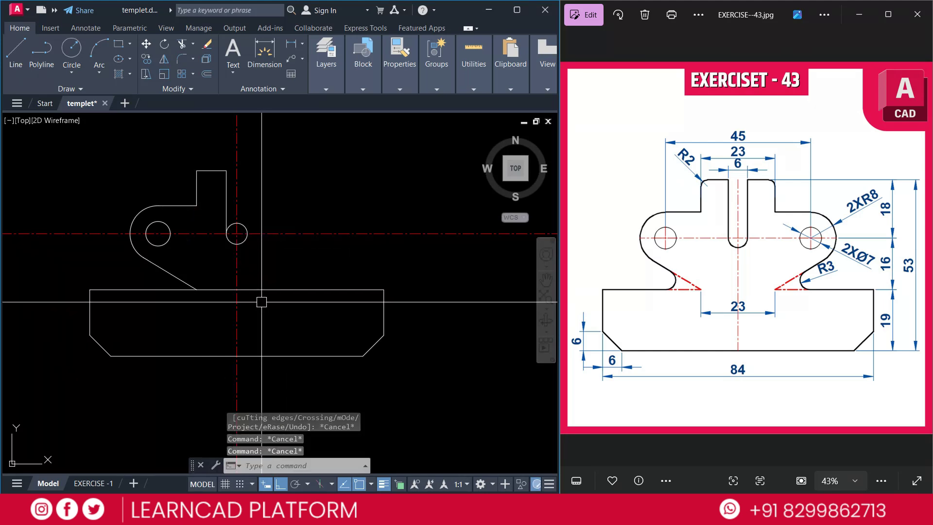
pyautogui.click(100, 126)
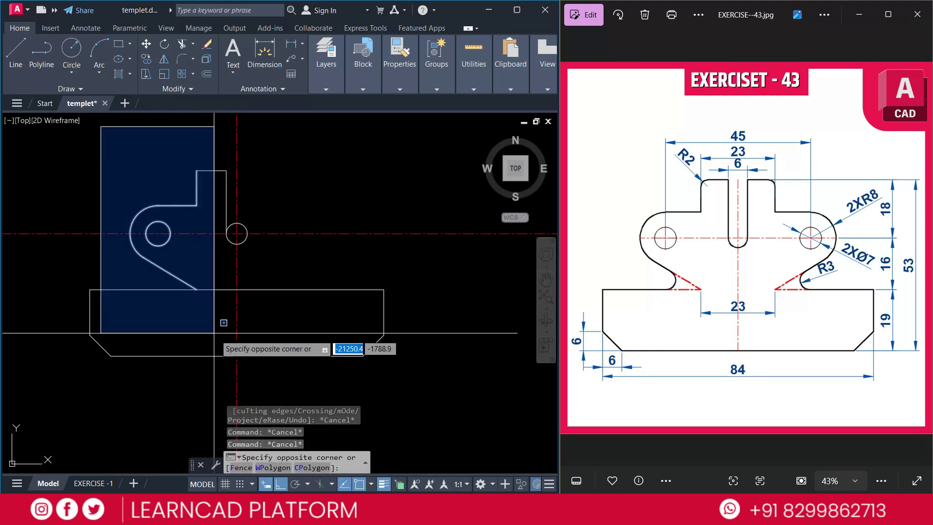
# Mirror the left half about the vertical centre line, keeping the original, and mark the reference's R3 corners.
pyautogui.click(229, 292)
pyautogui.write('M')
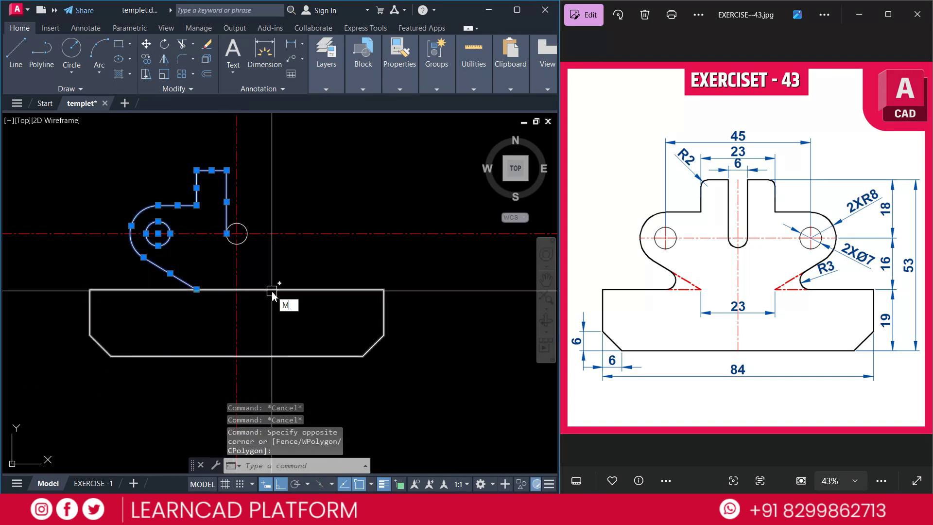
pyautogui.write('I')
pyautogui.press('Return')
pyautogui.click(236, 290)
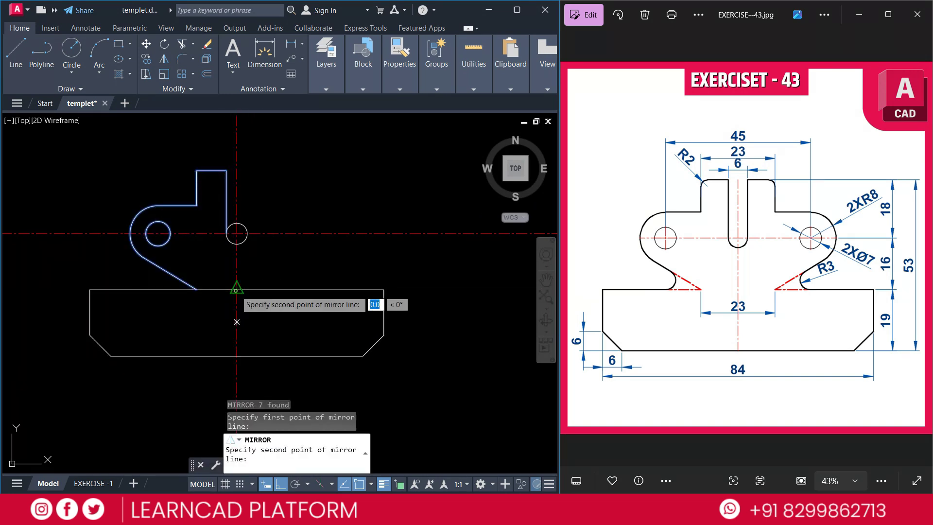
pyautogui.click(237, 233)
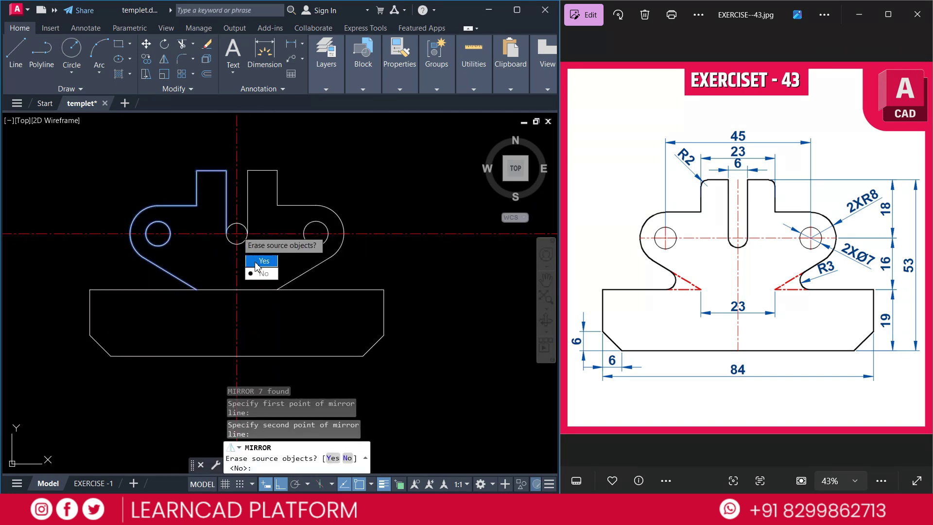
pyautogui.click(254, 279)
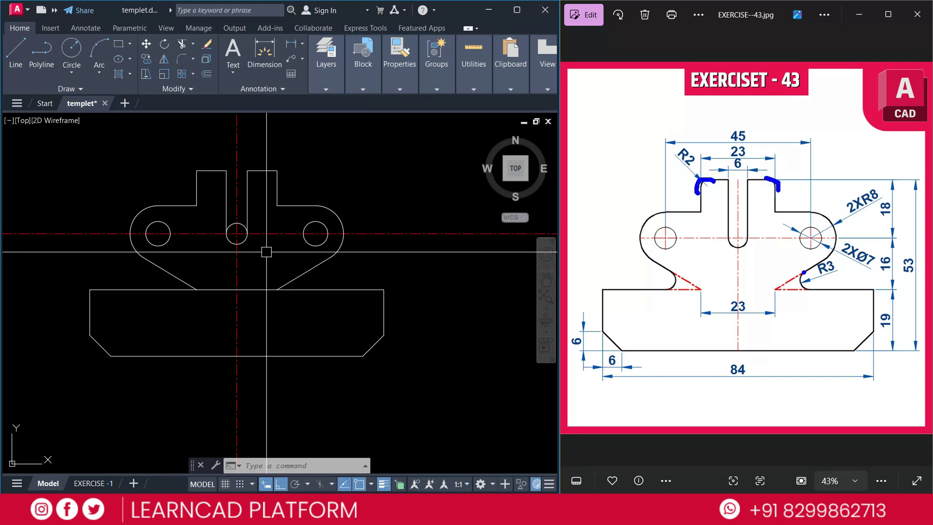
pyautogui.moveTo(801, 288); pyautogui.dragTo(812, 292)
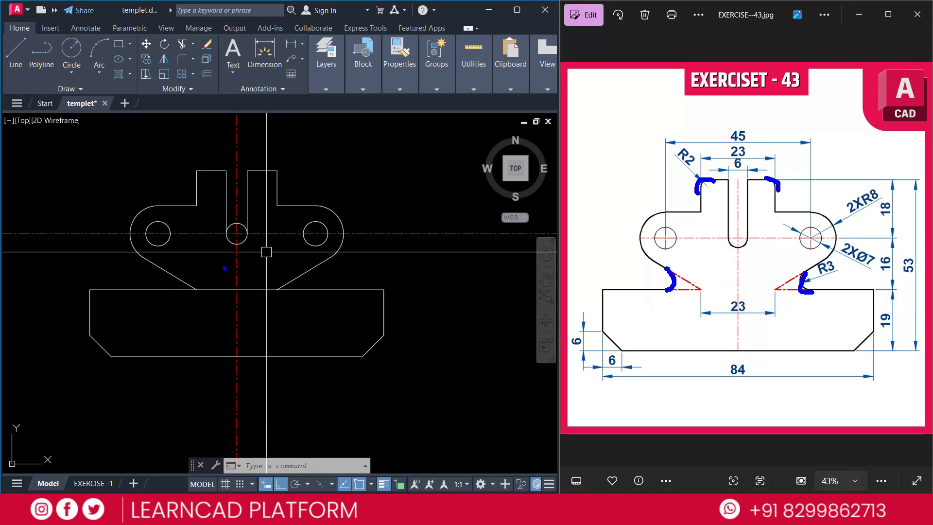
# Round the outer top corners of both tabs with radius-2 fillets.
pyautogui.press('Escape')
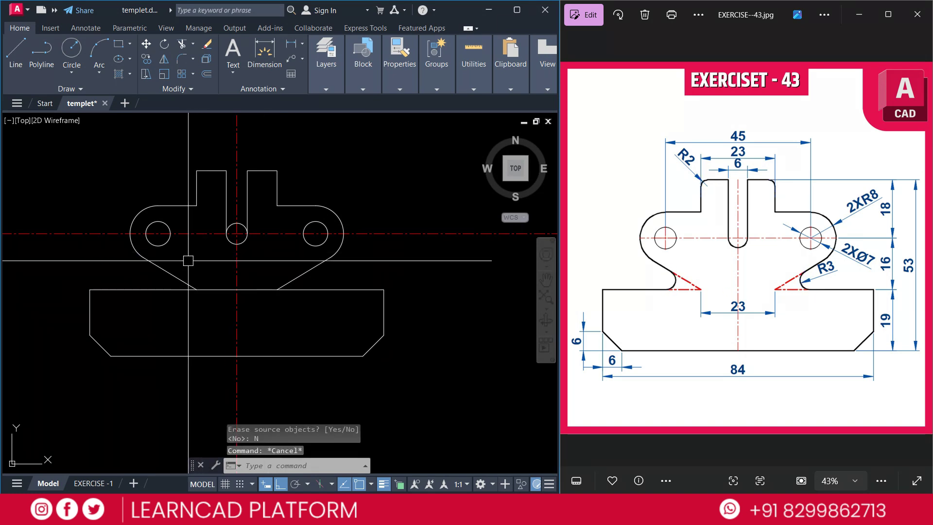
pyautogui.write('f')
pyautogui.press('Return')
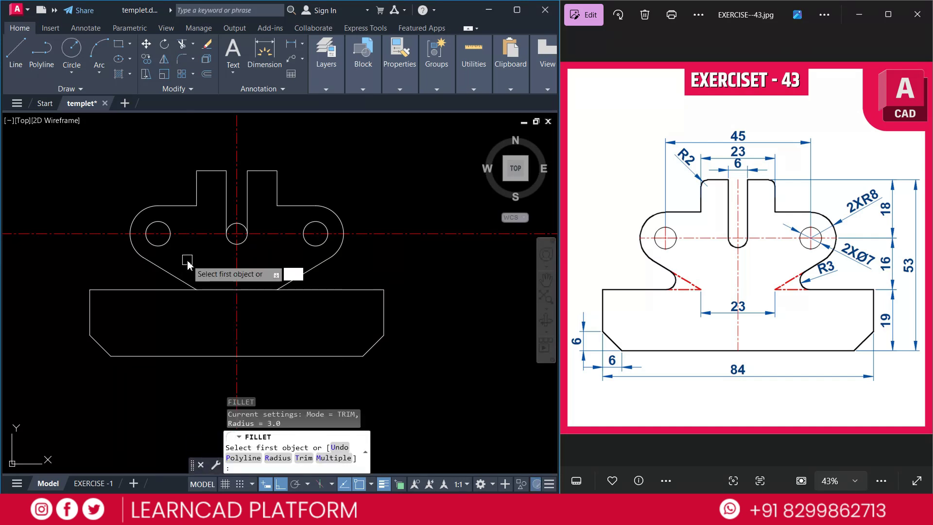
pyautogui.write('R')
pyautogui.press('Return')
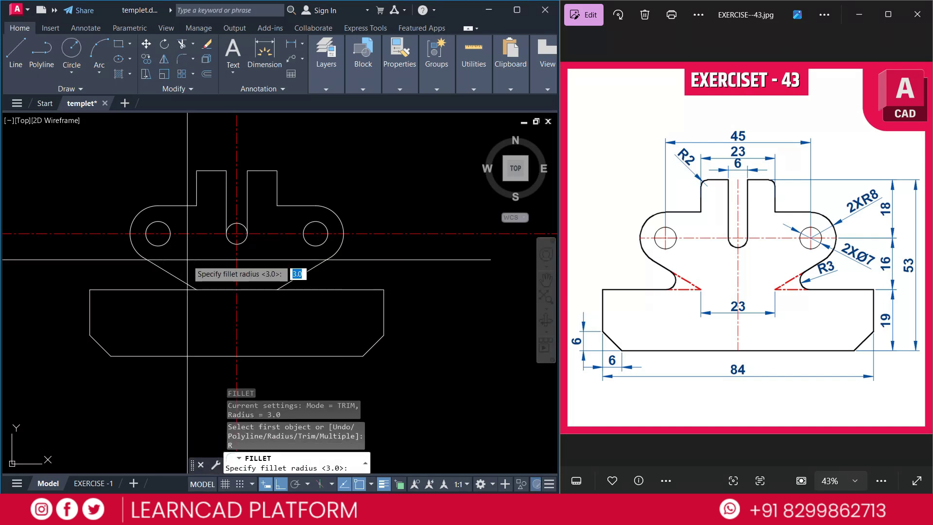
pyautogui.write('2')
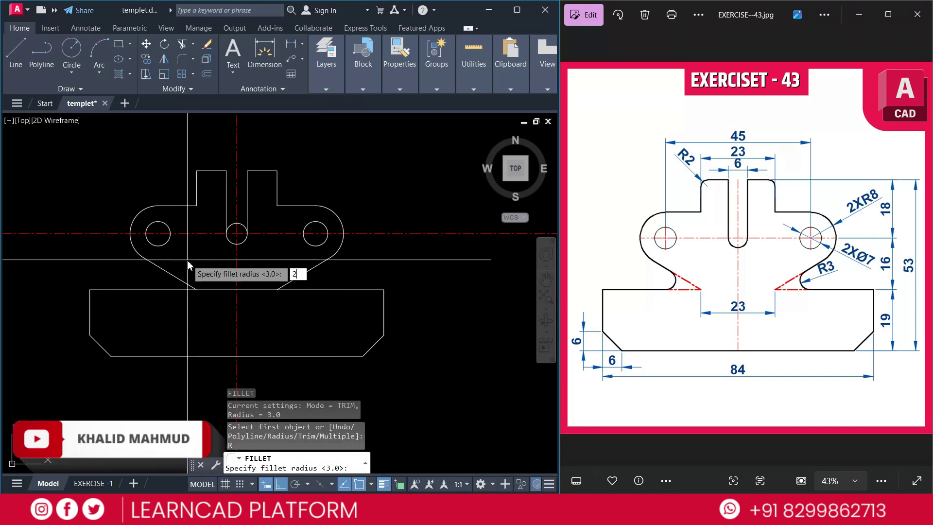
pyautogui.press('Return')
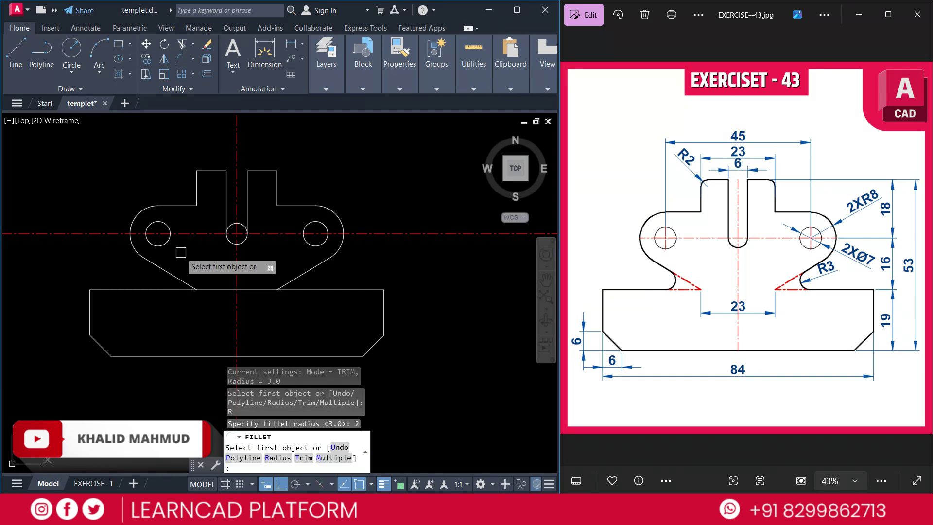
pyautogui.write('M')
pyautogui.press('Return')
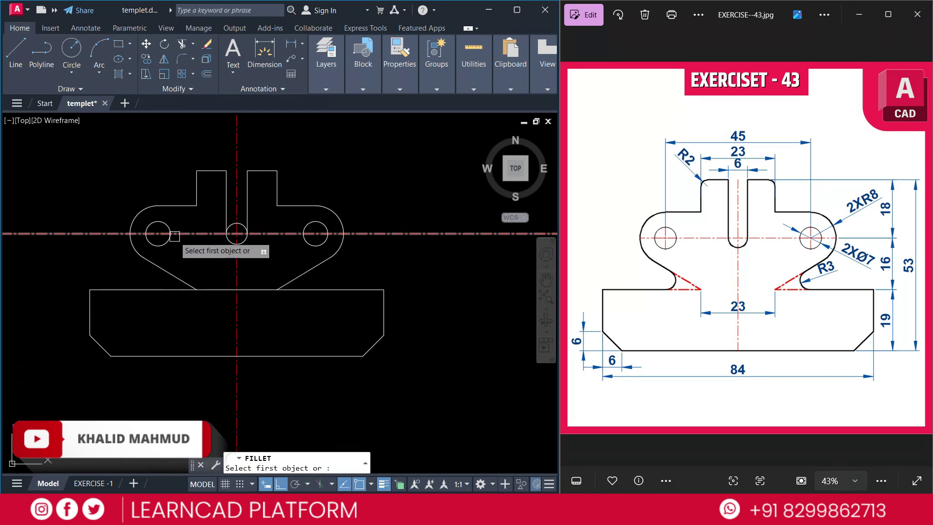
pyautogui.click(195, 189)
pyautogui.click(205, 171)
pyautogui.click(265, 170)
pyautogui.click(277, 183)
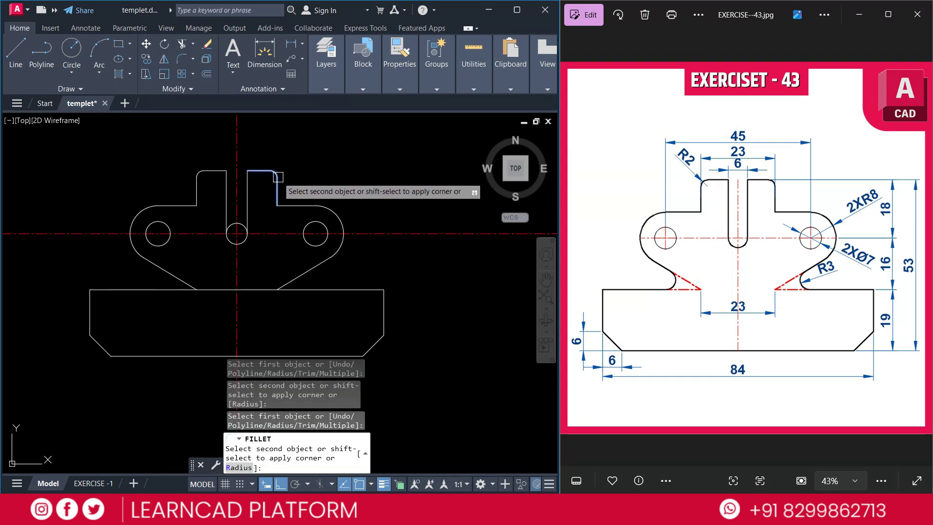
pyautogui.press('Escape')
pyautogui.press('Escape')
pyautogui.press('Escape')
pyautogui.press('Escape')
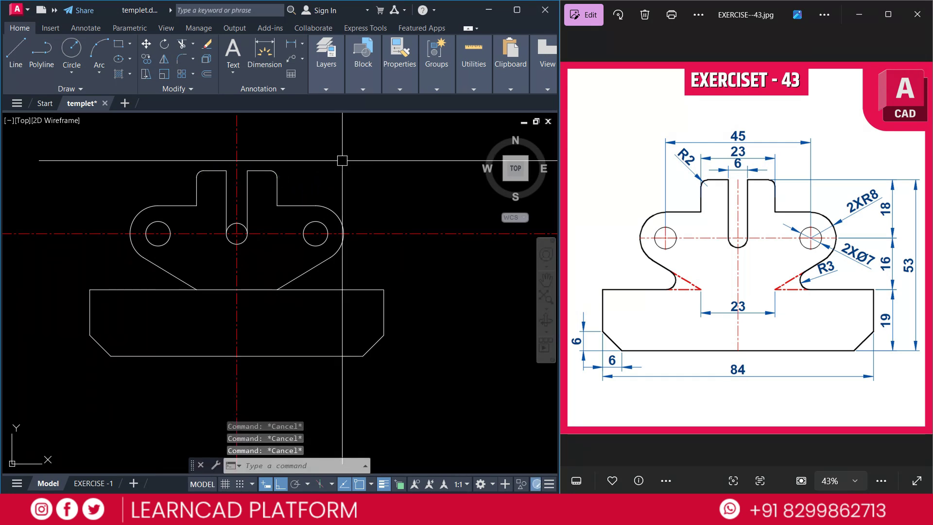
# Restart the fillet command to enter a new radius.
pyautogui.write('F')
pyautogui.press('Return')
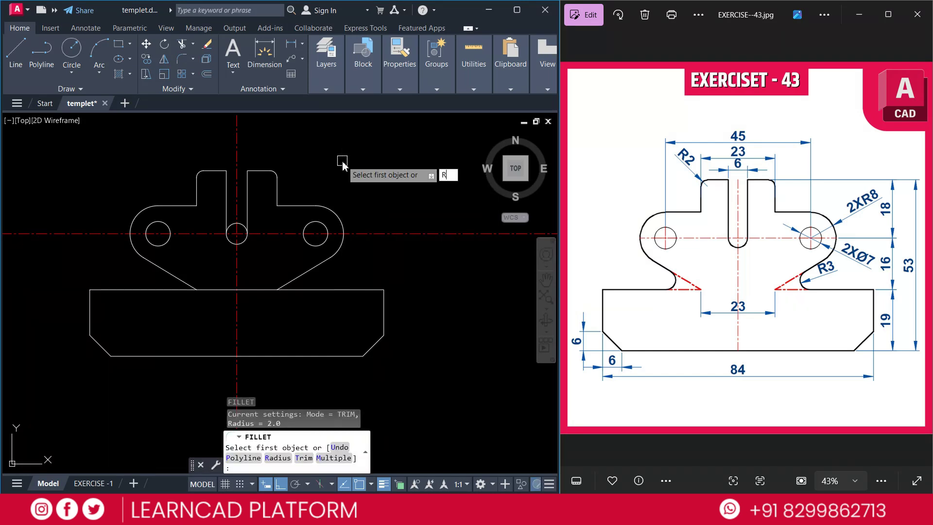
pyautogui.press('Return')
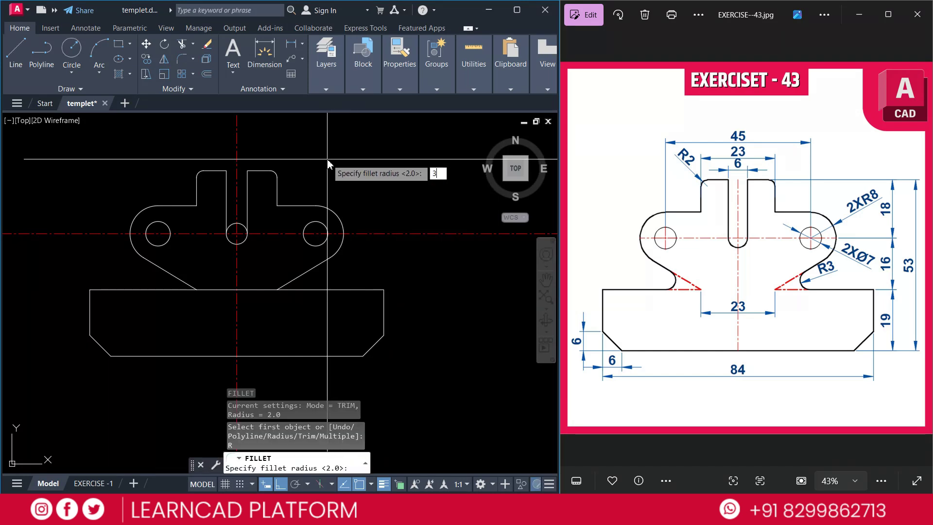
# Set the fillet radius to 3, then undo a mistaken fillet on the base line.
pyautogui.write('3')
pyautogui.press('Return')
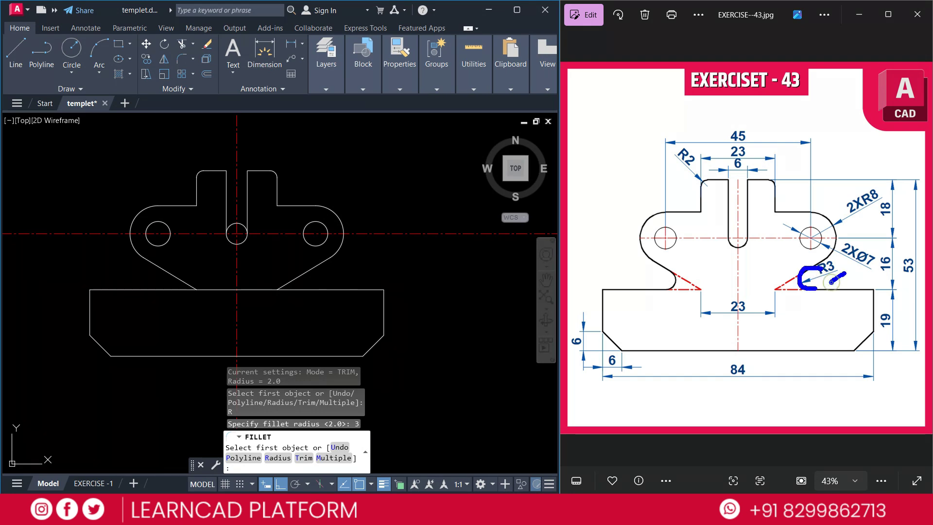
pyautogui.write('M')
pyautogui.press('Return')
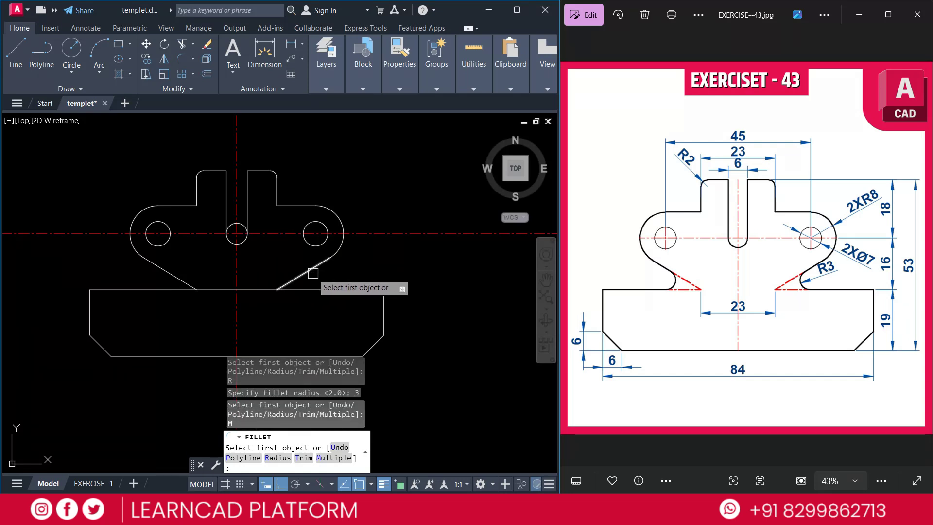
pyautogui.click(329, 289)
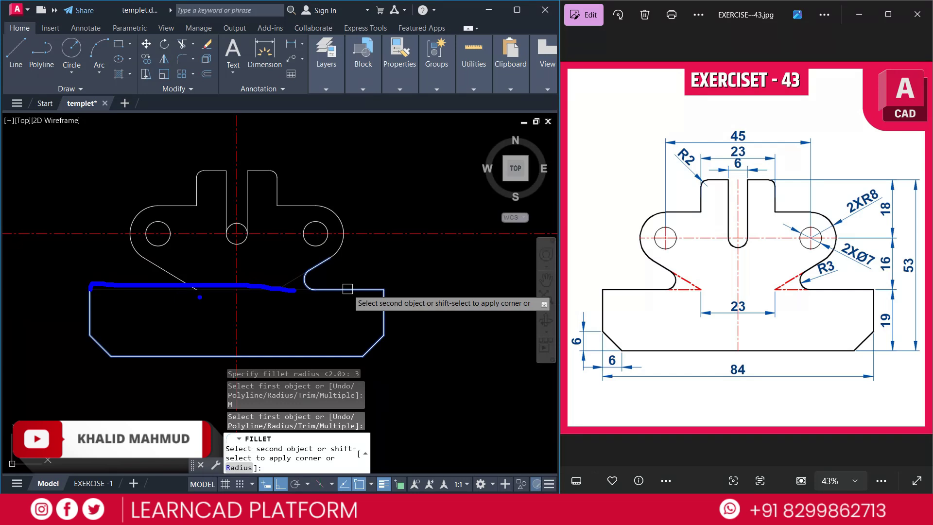
pyautogui.press('Escape')
pyautogui.hotkey('ctrl', 'z')
# Restart the fillet with radius 3 and Trim mode set to No trim.
pyautogui.write('f')
pyautogui.press('Return')
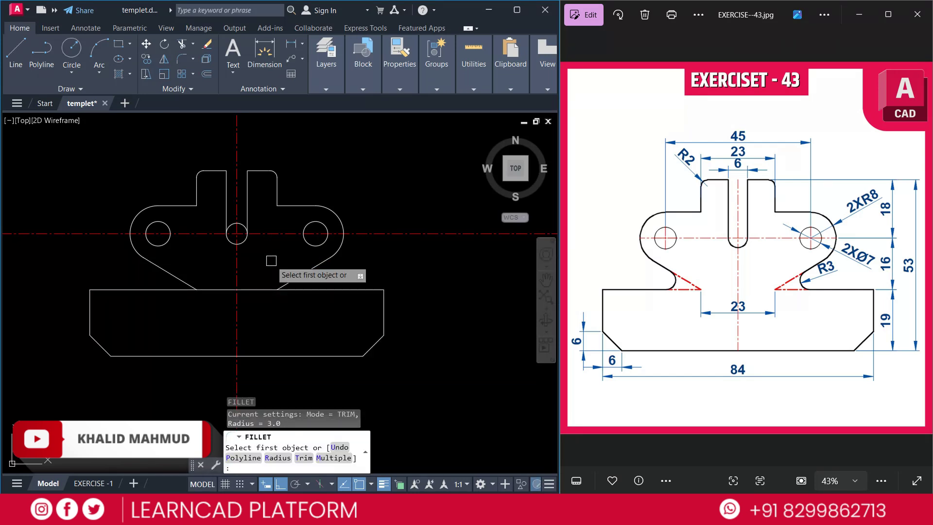
pyautogui.write('R')
pyautogui.press('Return')
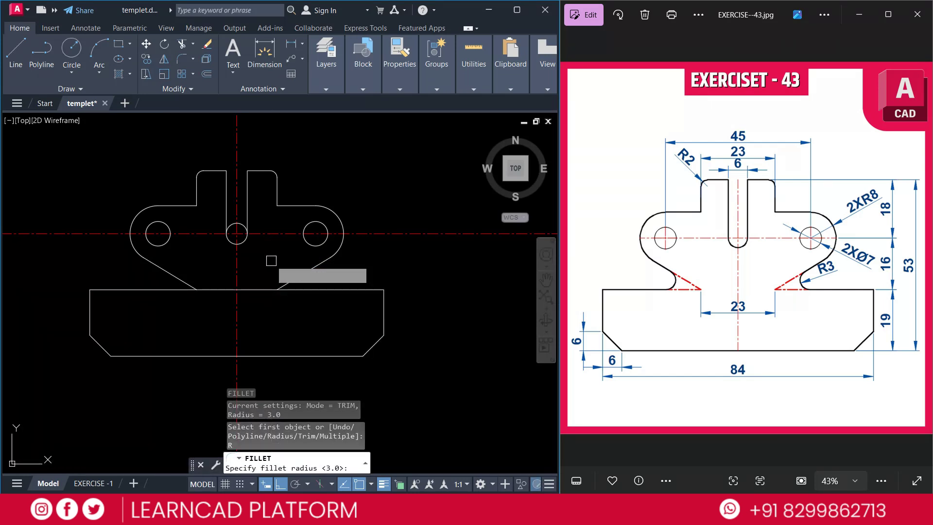
pyautogui.press('Return')
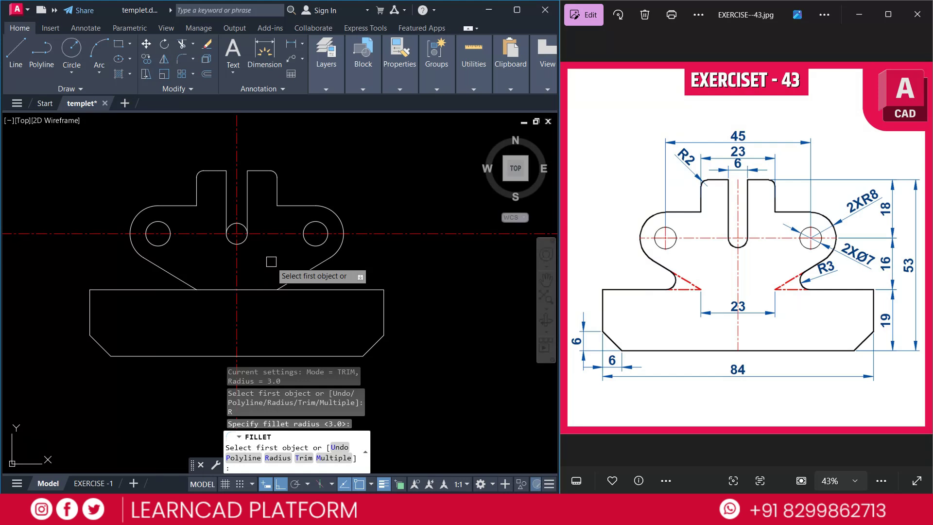
pyautogui.write('T')
pyautogui.press('Return')
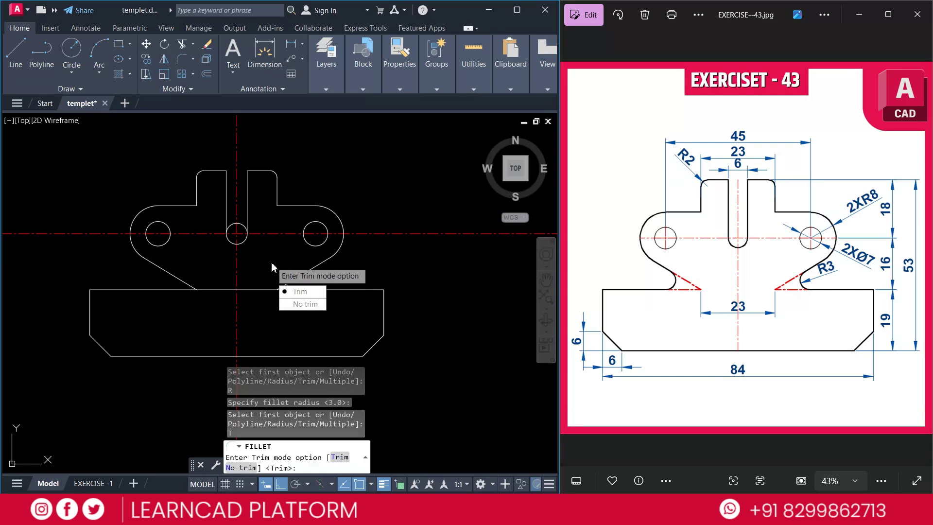
pyautogui.click(298, 304)
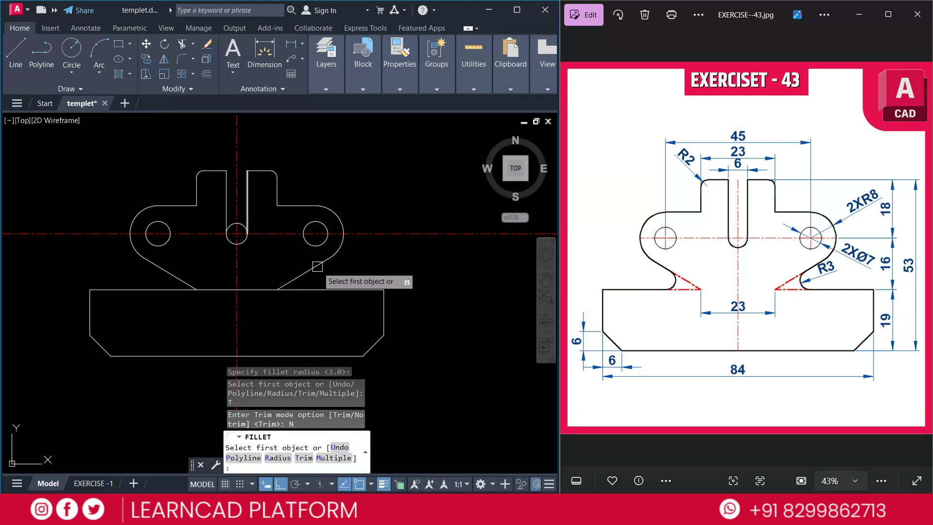
# Fillet the right and left diagonals into the base's top line with R3 arcs.
pyautogui.click(317, 266)
pyautogui.click(337, 290)
pyautogui.press('space')
pyautogui.click(163, 268)
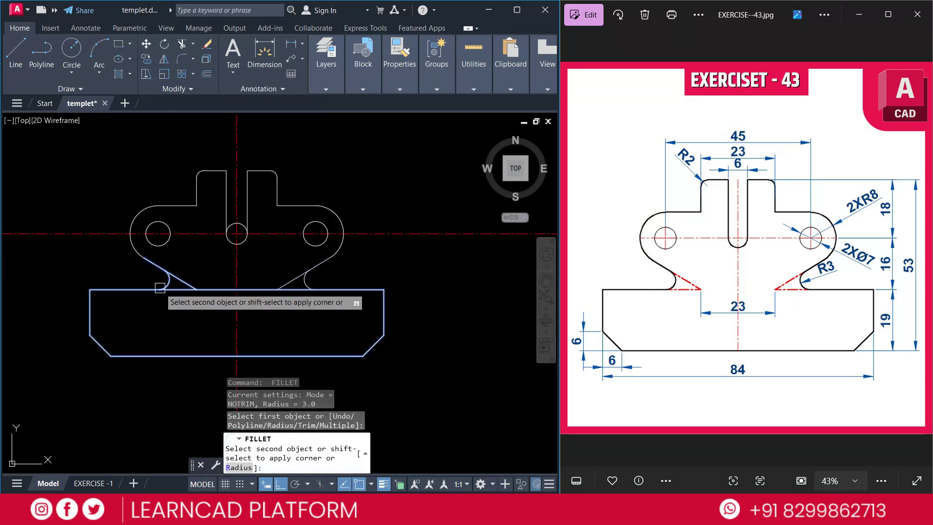
pyautogui.click(160, 287)
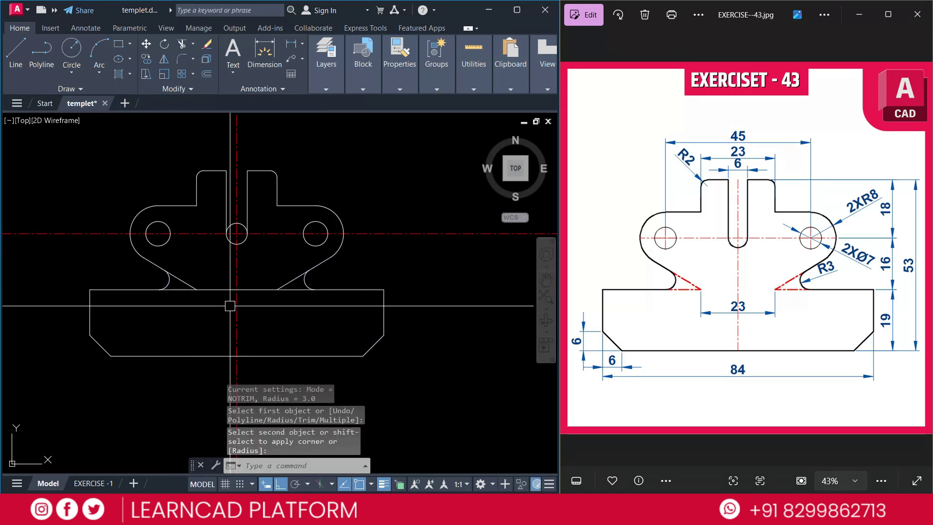
pyautogui.press('Escape')
pyautogui.press('Escape')
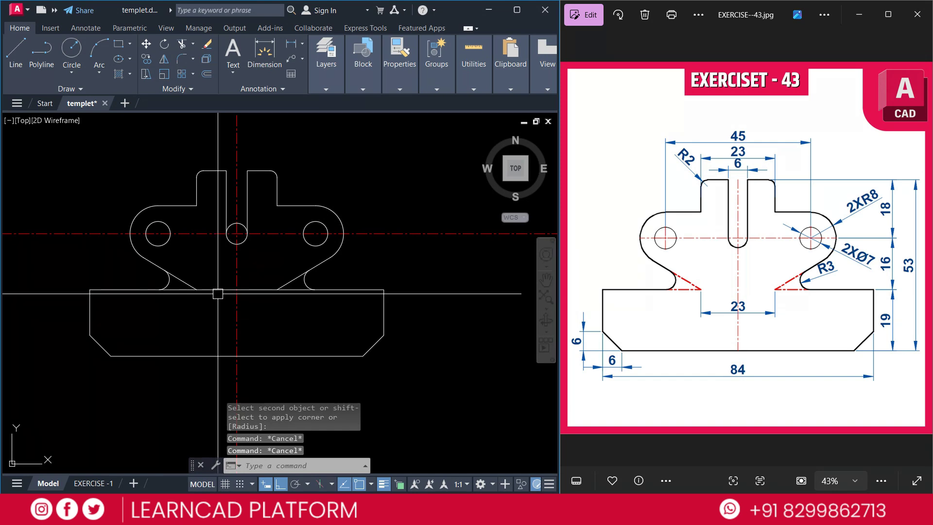
# Trim the base line between the fillets and cut the horizontal centre line back to the outline.
pyautogui.write('tr')
pyautogui.press('Return')
pyautogui.click(219, 290)
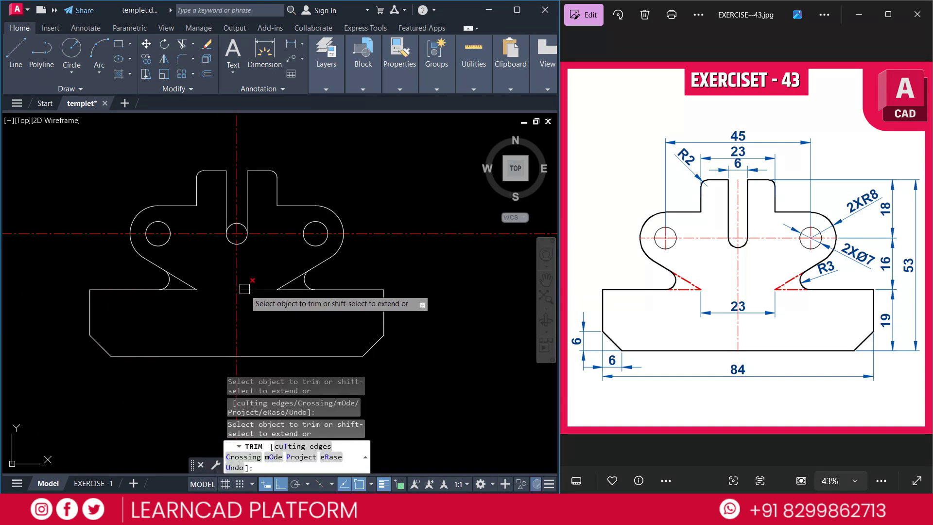
pyautogui.click(362, 232)
pyautogui.click(104, 234)
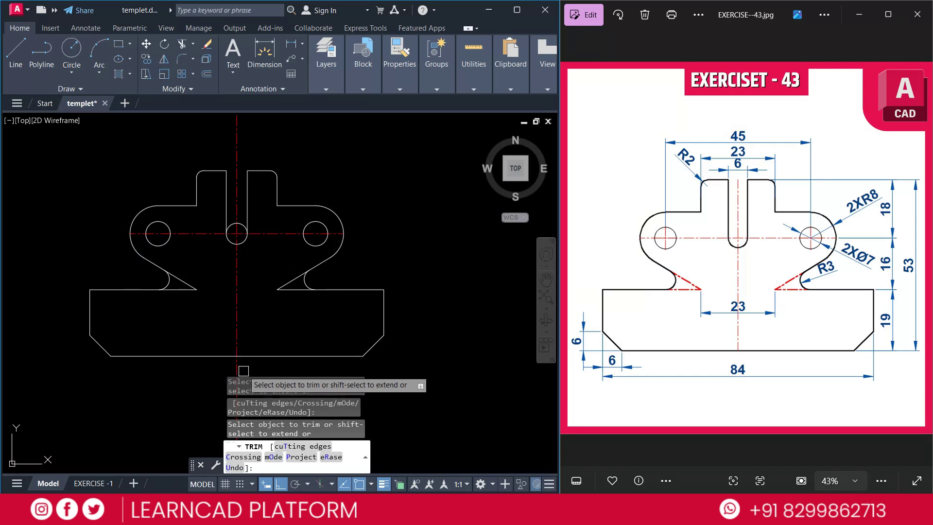
pyautogui.press('Escape')
pyautogui.press('Escape')
pyautogui.press('Escape')
pyautogui.press('Escape')
# Erase the line closing the top of the central slot.
pyautogui.press('Return')
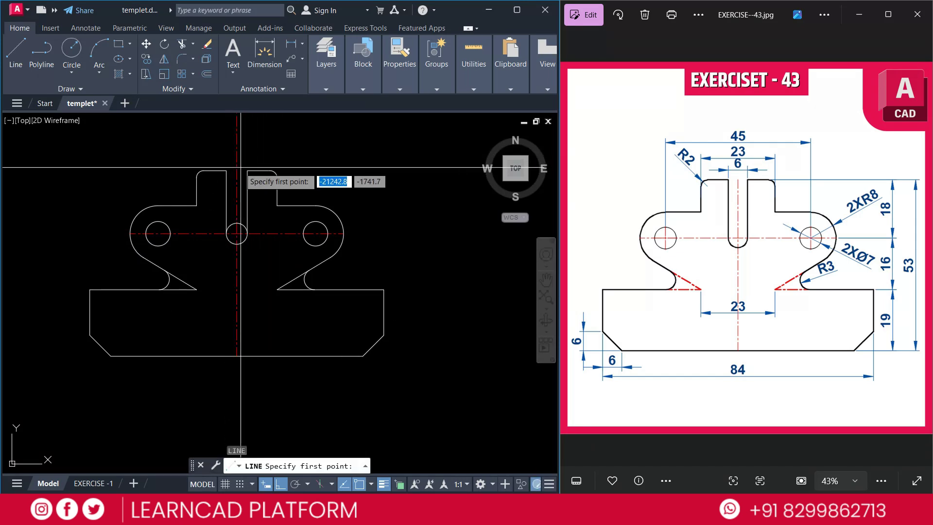
pyautogui.click(226, 171)
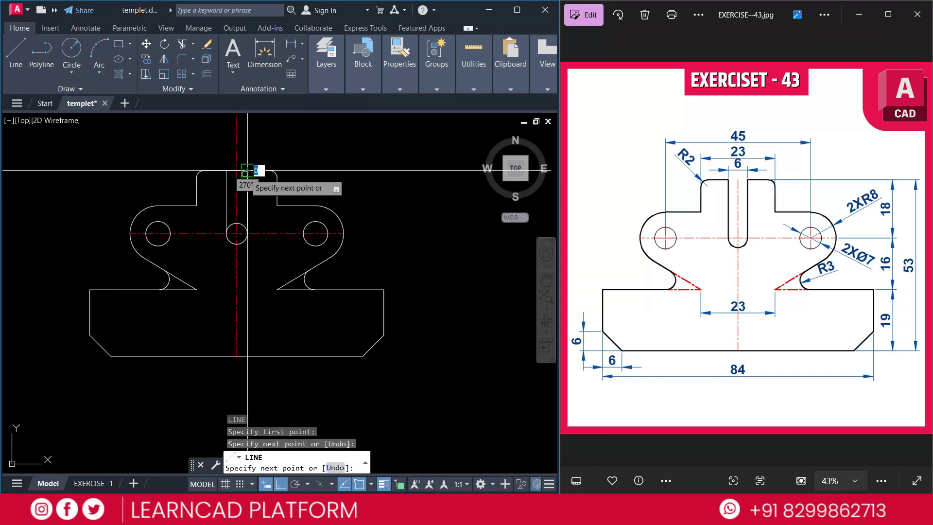
pyautogui.press('Escape')
pyautogui.press('Escape')
pyautogui.press('Return')
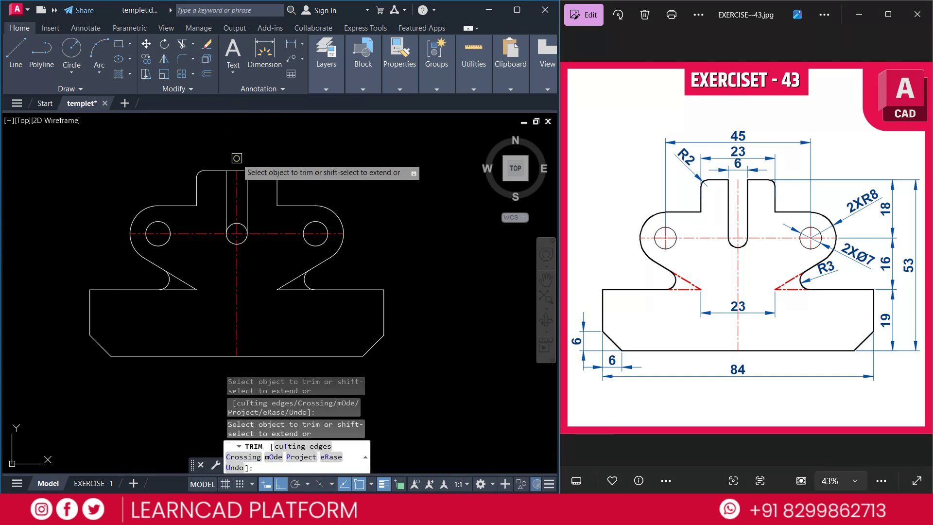
pyautogui.click(214, 154)
pyautogui.click(255, 177)
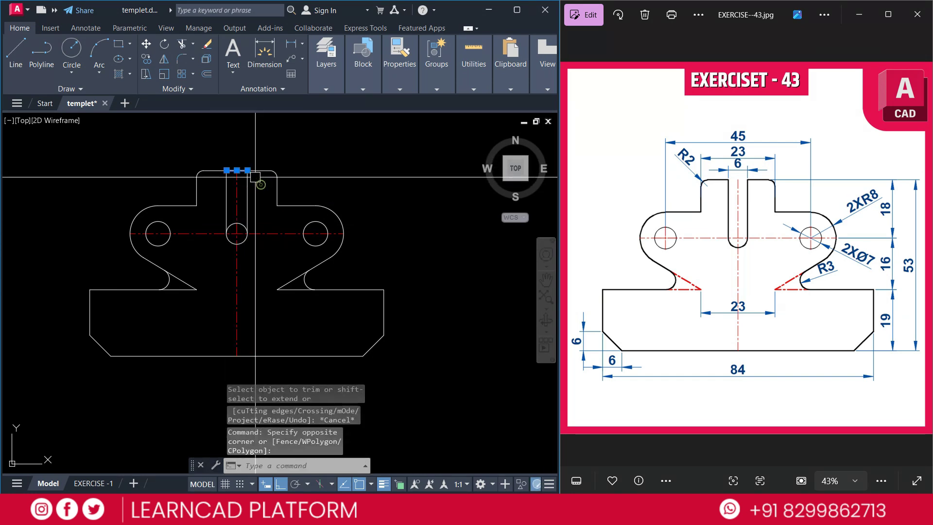
pyautogui.write('E')
pyautogui.press('Return')
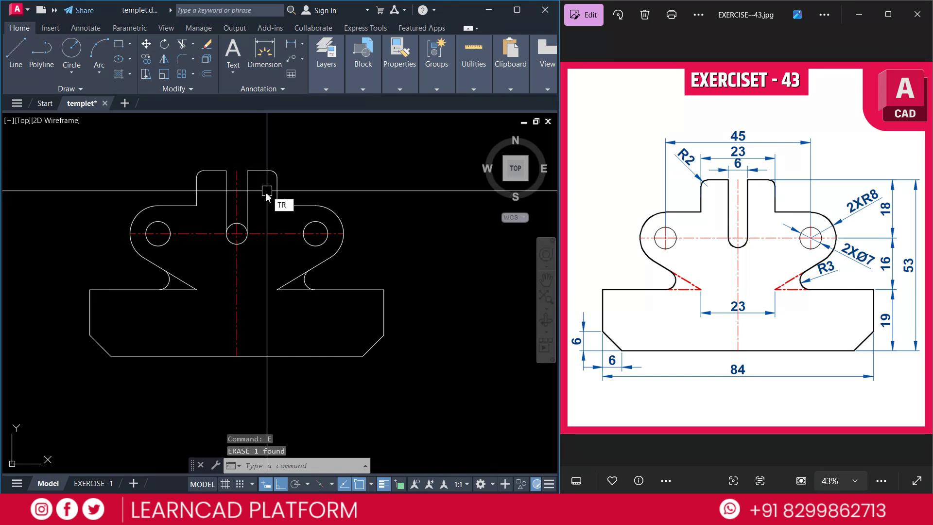
# Trim the circle's part inside the slot to leave a rounded slot bottom.
pyautogui.press('Return')
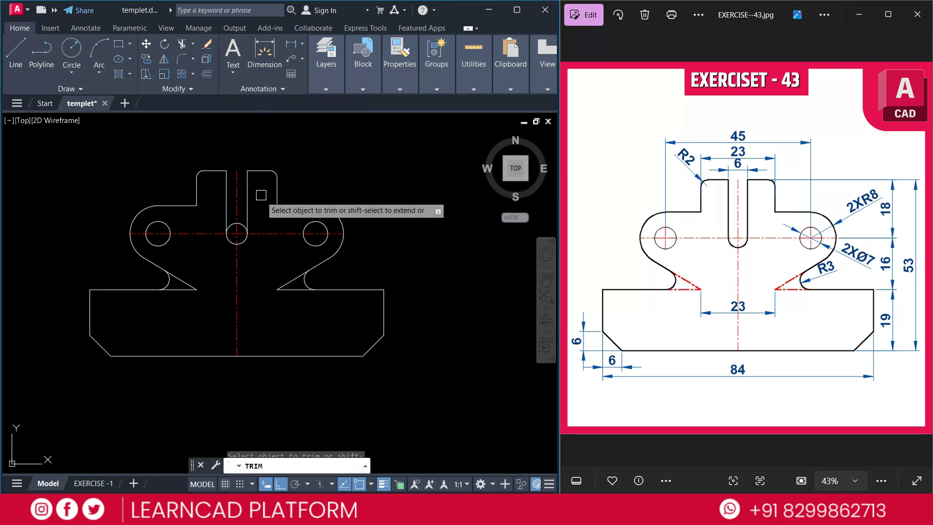
pyautogui.scroll(4, 231, 226)
pyautogui.click(228, 222)
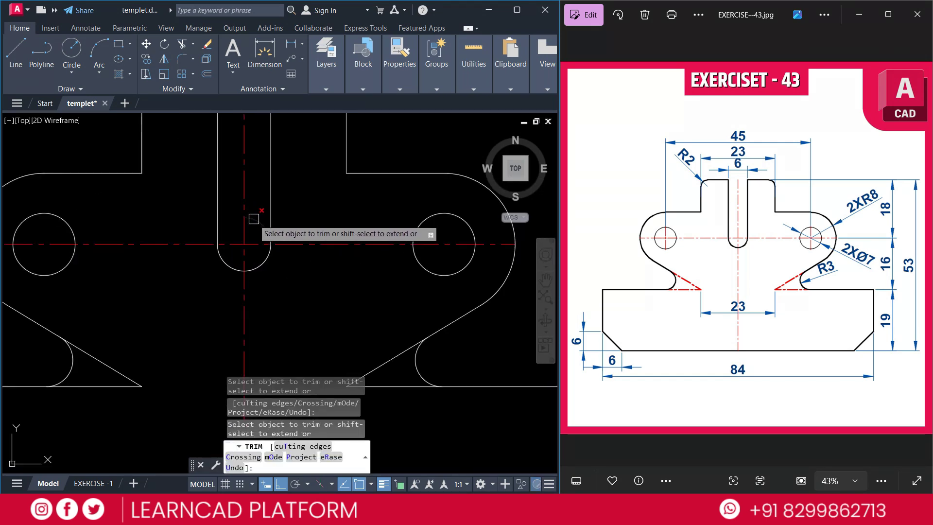
pyautogui.scroll(-5, 254, 220)
pyautogui.press('Escape')
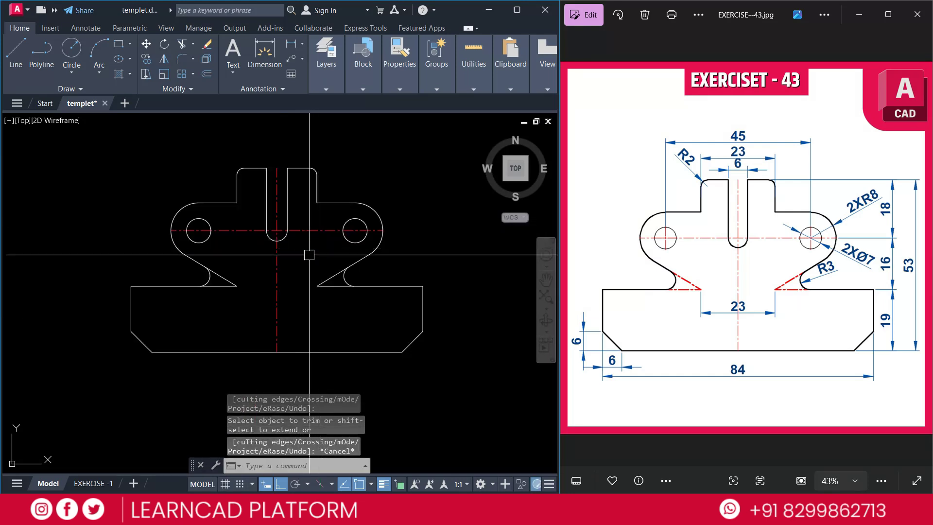
pyautogui.press('Escape')
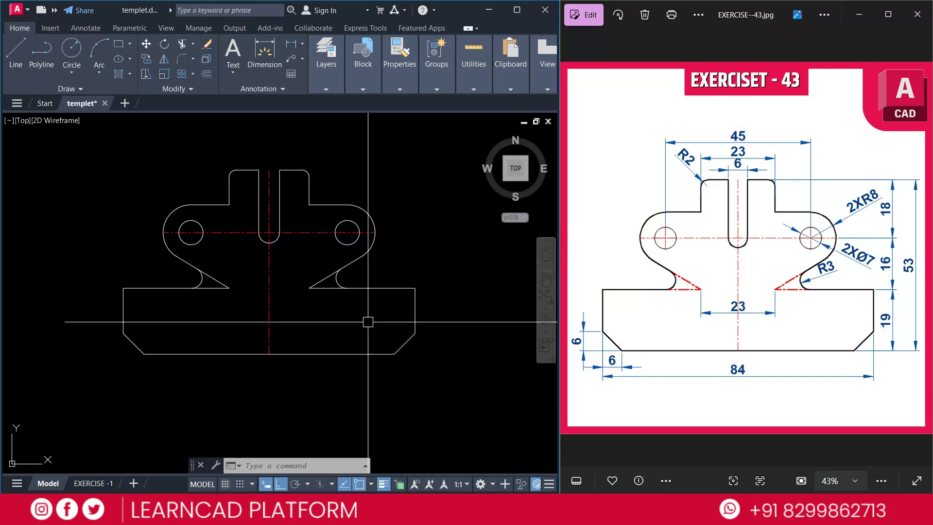
# Split the left and right slanted lines and the base edge at both lower notches with BREAKATPOINT.
pyautogui.scroll(3, 237, 286)
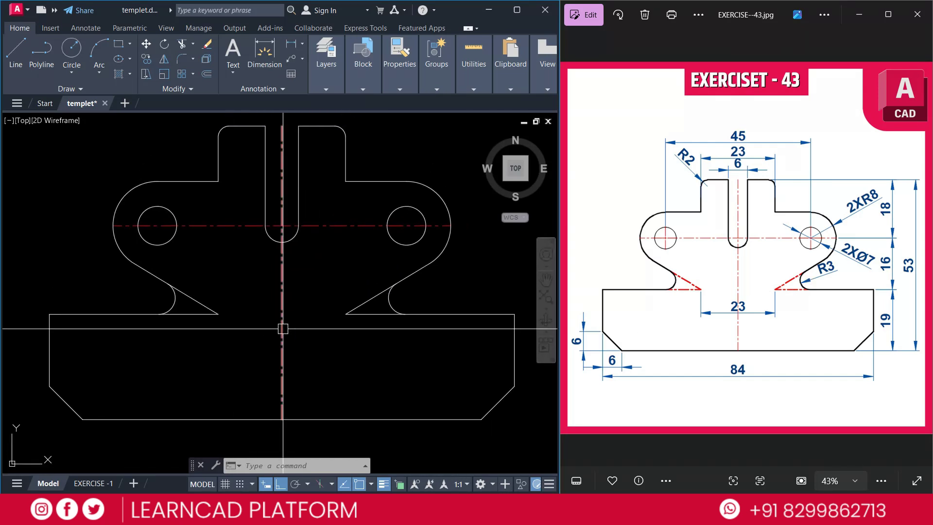
pyautogui.write('BREAKATPOINT')
pyautogui.press('Return')
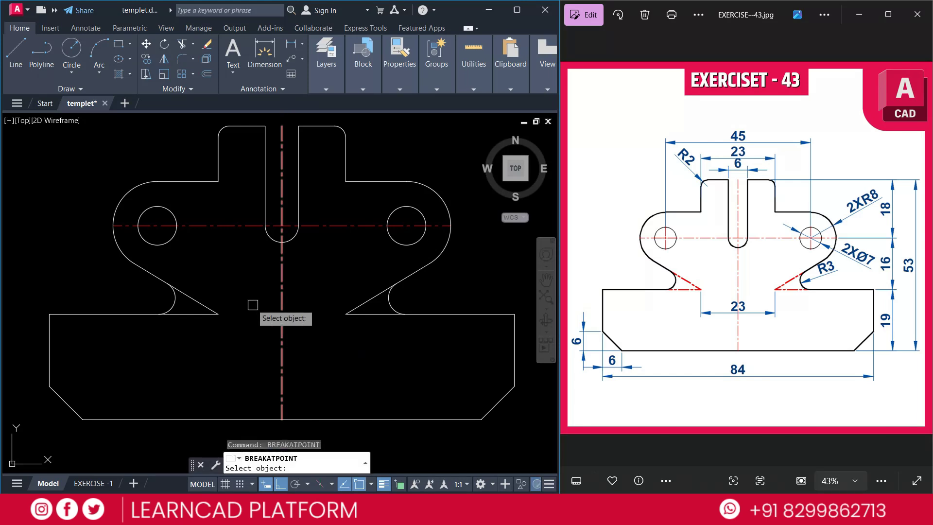
pyautogui.click(201, 297)
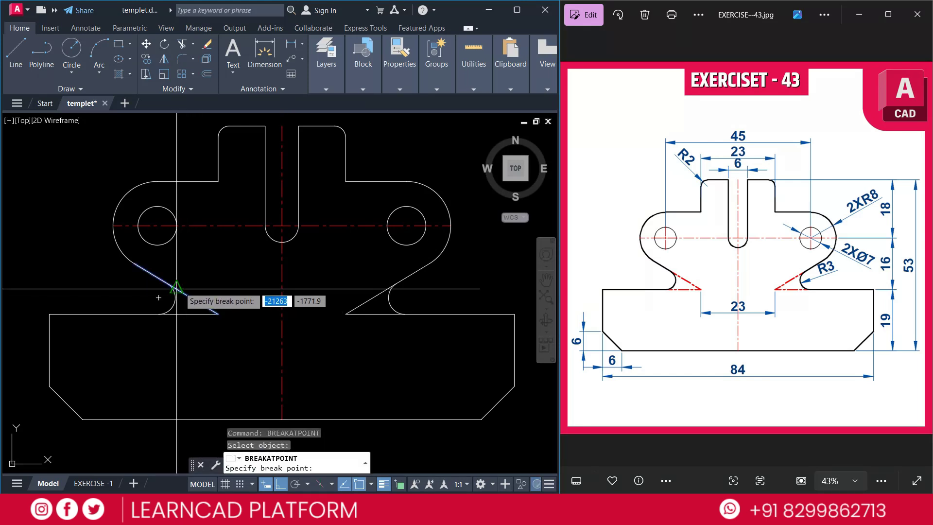
pyautogui.click(167, 283)
pyautogui.press('Return')
pyautogui.click(188, 315)
pyautogui.click(158, 314)
pyautogui.press('Return')
pyautogui.click(362, 303)
pyautogui.click(396, 283)
pyautogui.press('Return')
pyautogui.click(366, 314)
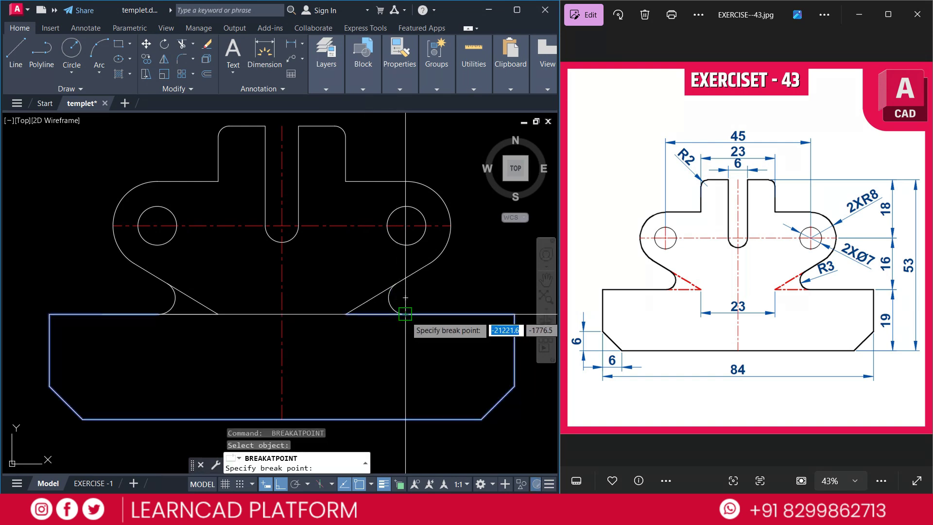
pyautogui.press('Escape')
pyautogui.press('Escape')
# Make the split notch segments red CENTER-linetype lines with 0.30 mm lineweight.
pyautogui.click(357, 335)
pyautogui.click(339, 302)
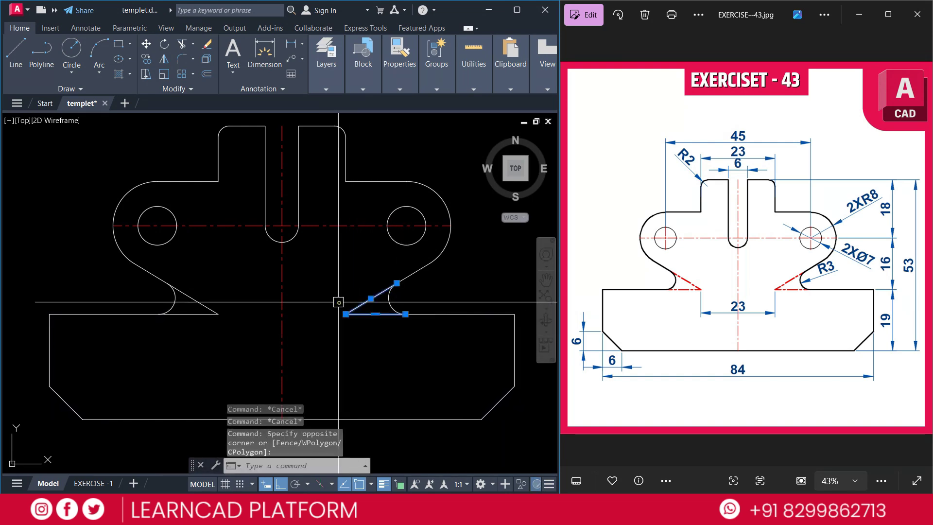
pyautogui.click(221, 323)
pyautogui.click(204, 306)
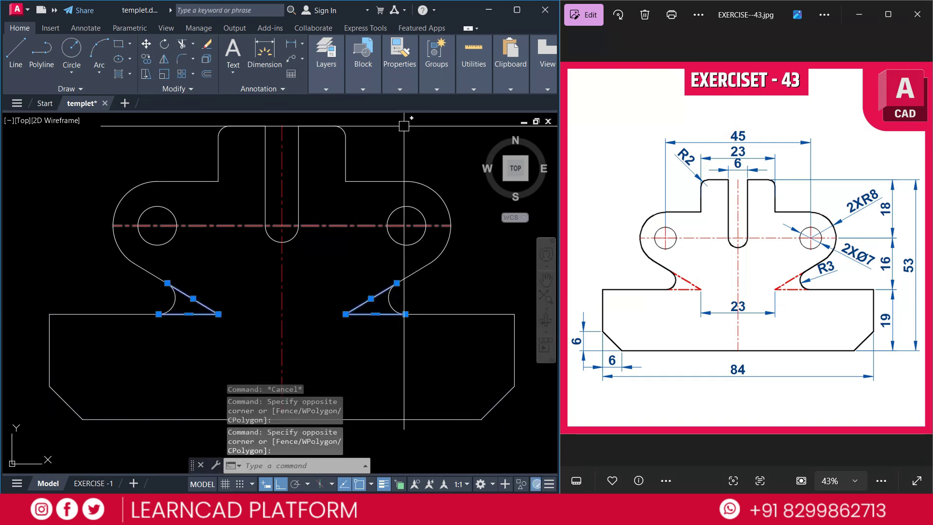
pyautogui.click(408, 91)
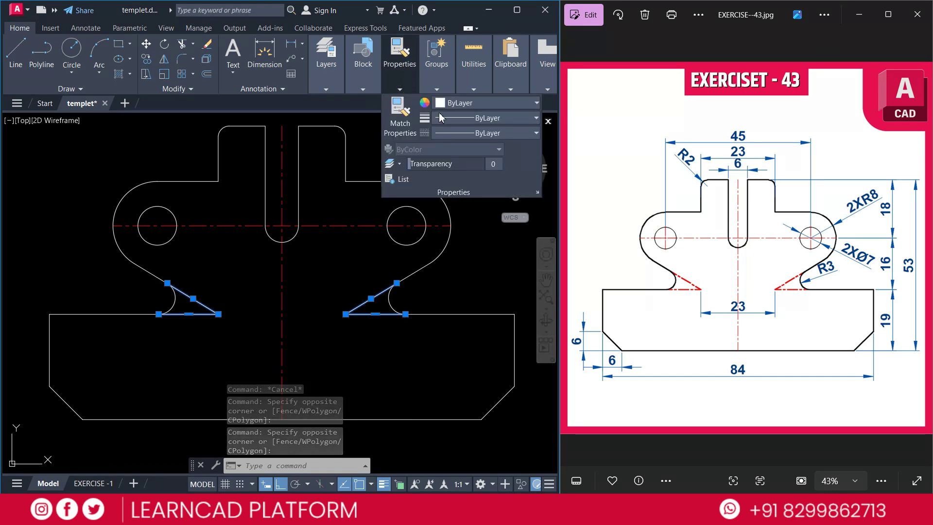
pyautogui.click(440, 118)
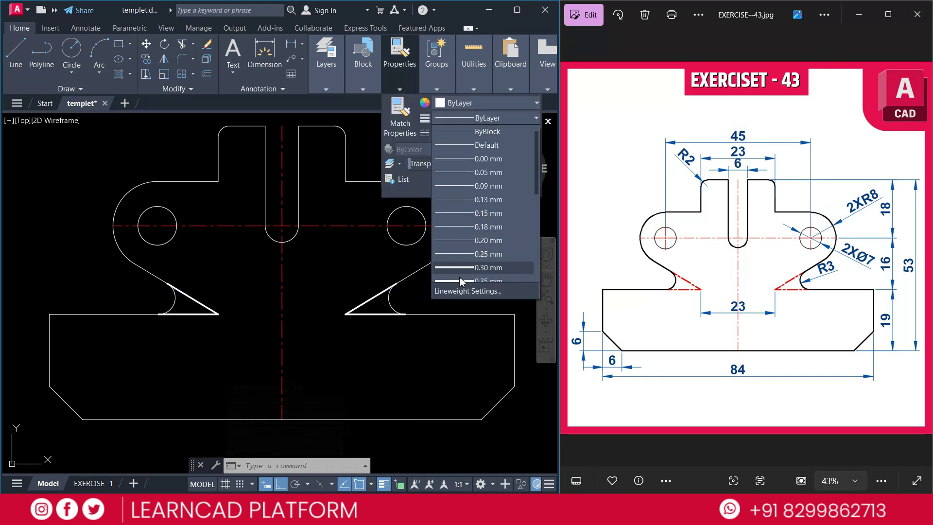
pyautogui.click(467, 267)
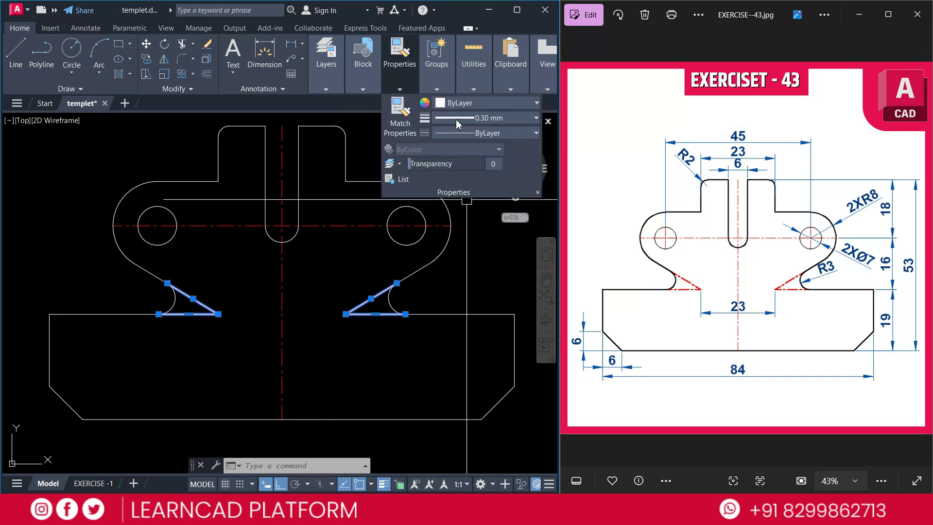
pyautogui.click(457, 106)
pyautogui.click(476, 155)
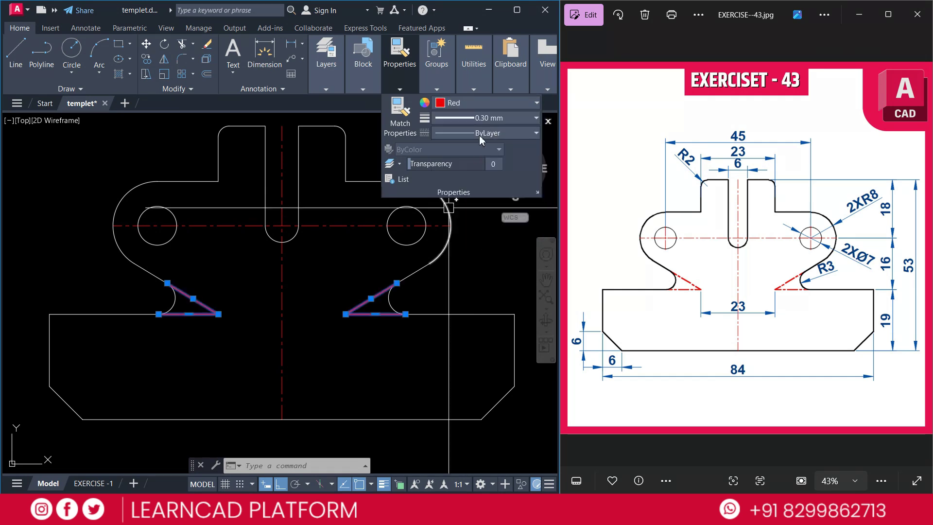
pyautogui.click(479, 133)
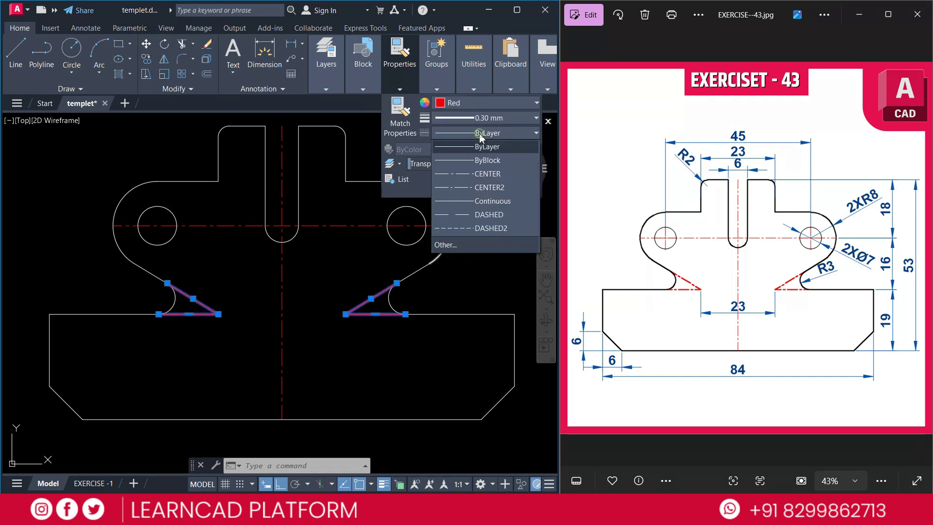
pyautogui.click(476, 174)
pyautogui.press('Escape')
pyautogui.press('Escape')
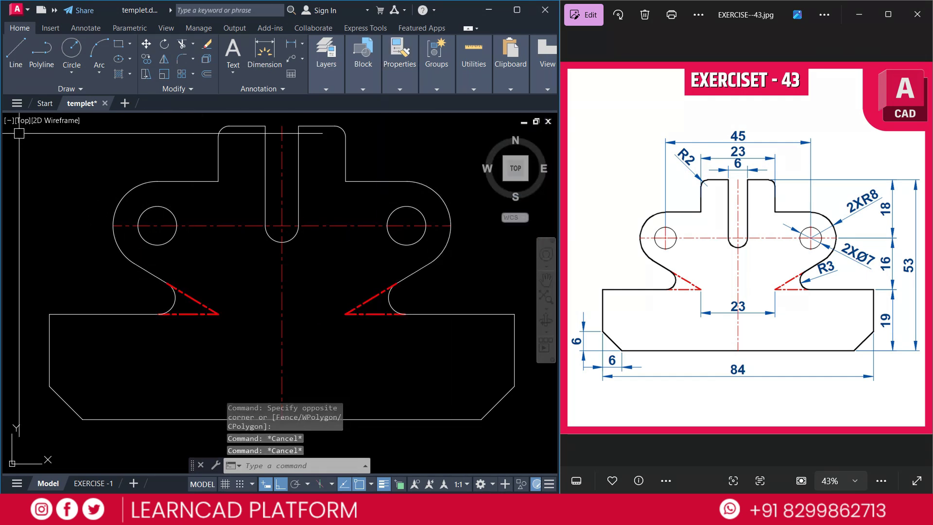
# Give the outline, holes and slot a thicker lineweight, leaving the red center lines and notch segments thin.
pyautogui.click(528, 443)
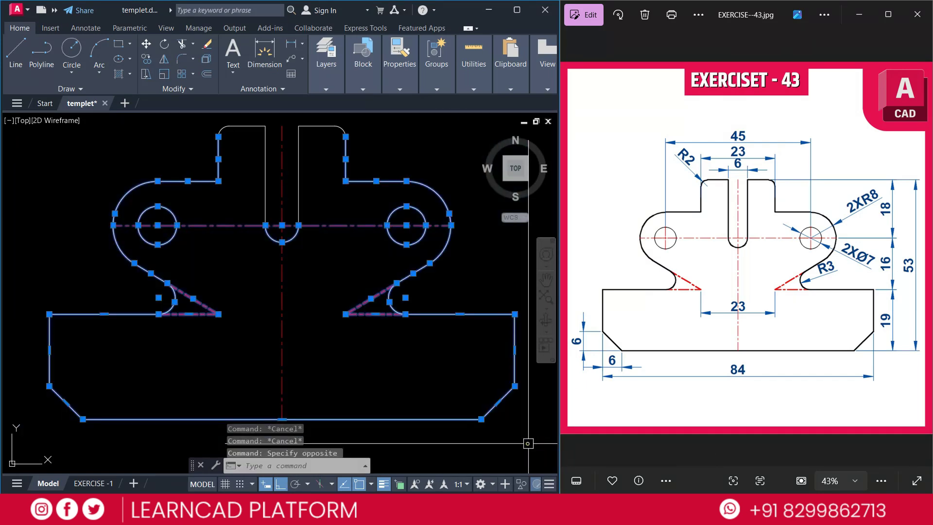
pyautogui.click(380, 123)
pyautogui.click(373, 339)
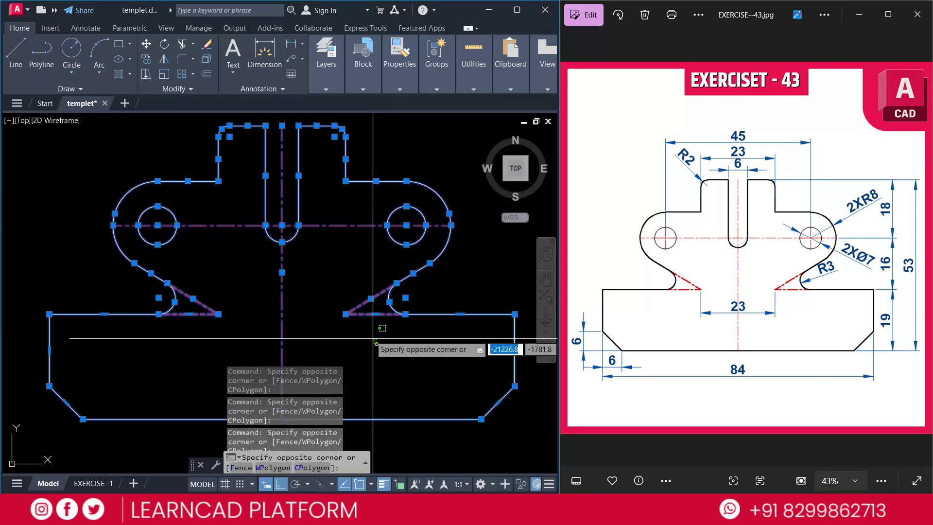
pyautogui.keyDown('shift'); pyautogui.click(359, 298); pyautogui.keyUp('shift')
pyautogui.keyDown('shift'); pyautogui.click(204, 297); pyautogui.keyUp('shift')
pyautogui.keyDown('shift'); pyautogui.click(246, 225); pyautogui.keyUp('shift')
pyautogui.keyDown('shift'); pyautogui.click(282, 202); pyautogui.keyUp('shift')
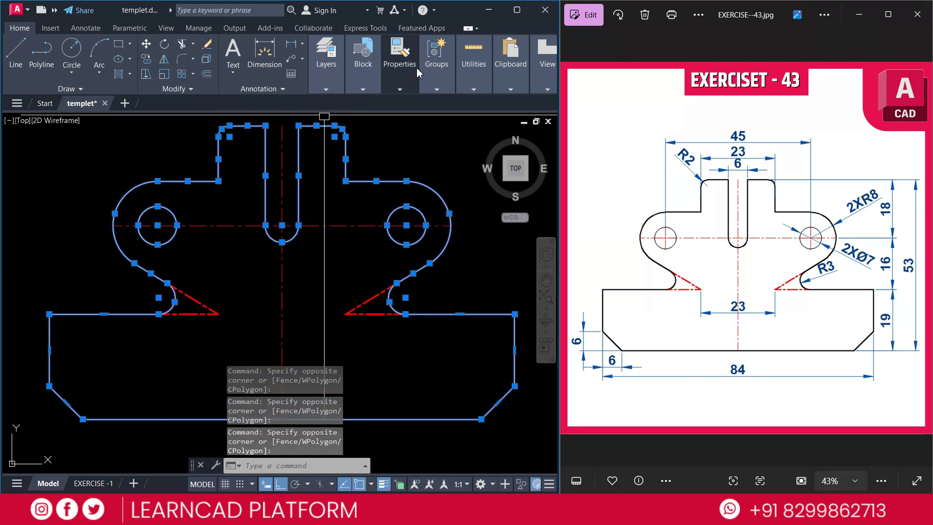
pyautogui.click(399, 72)
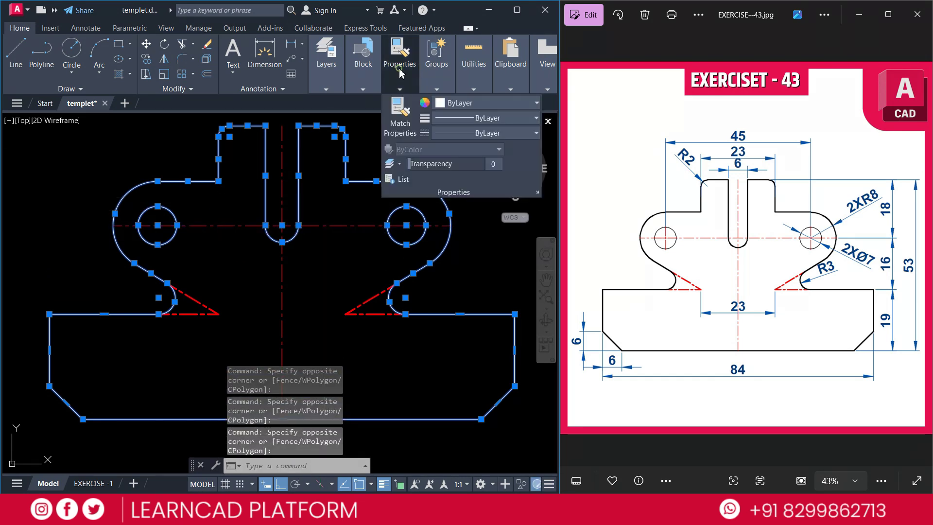
pyautogui.click(457, 117)
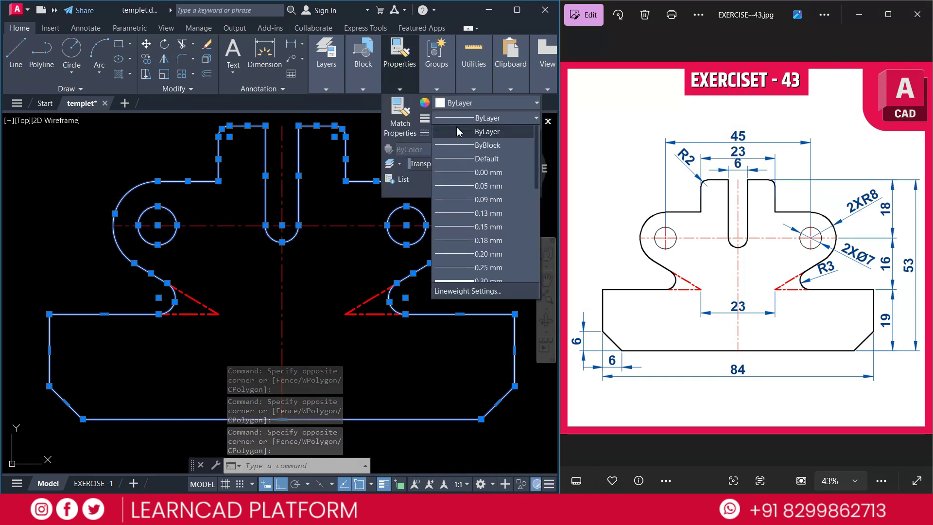
pyautogui.click(472, 268)
pyautogui.press('Escape')
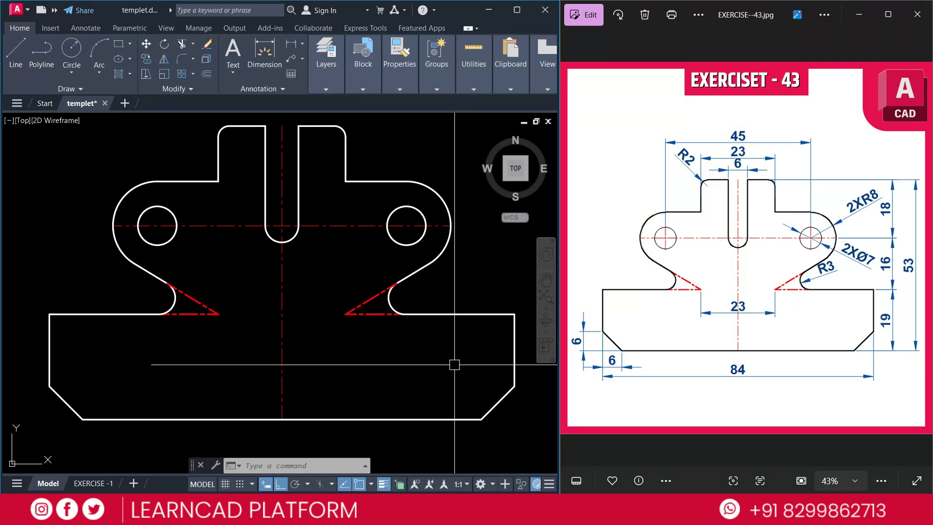
pyautogui.press('Return')
# Dimension the base with 84 along its bottom and 19 for its left-side height.
pyautogui.click(49, 387)
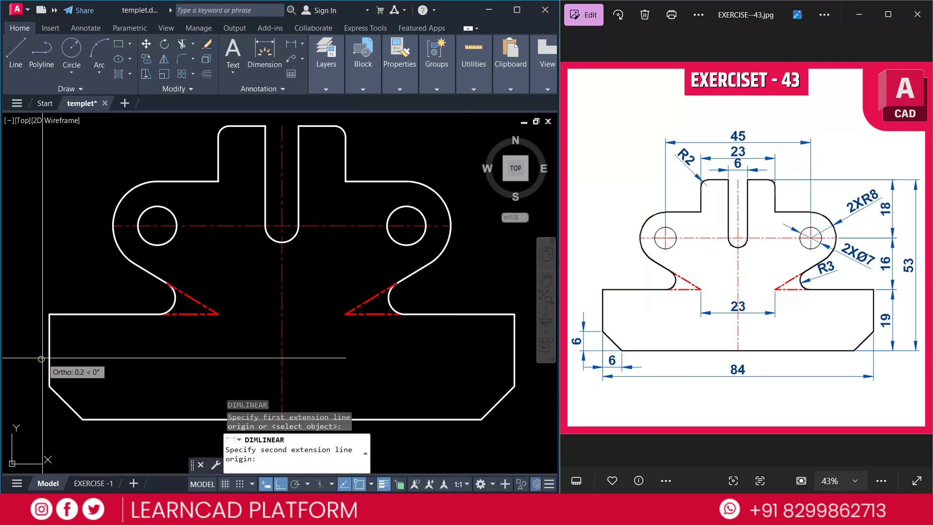
pyautogui.click(514, 387)
pyautogui.click(529, 446)
pyautogui.press('Return')
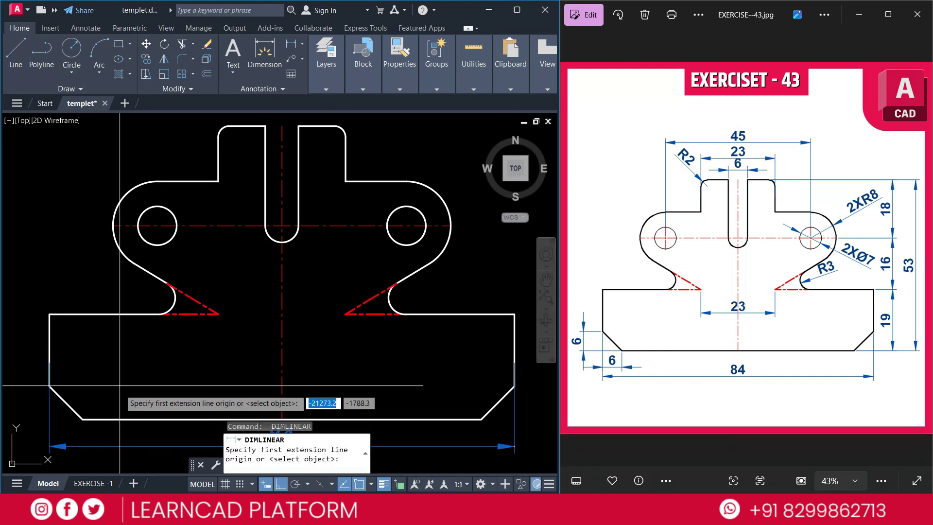
pyautogui.click(82, 419)
pyautogui.click(49, 314)
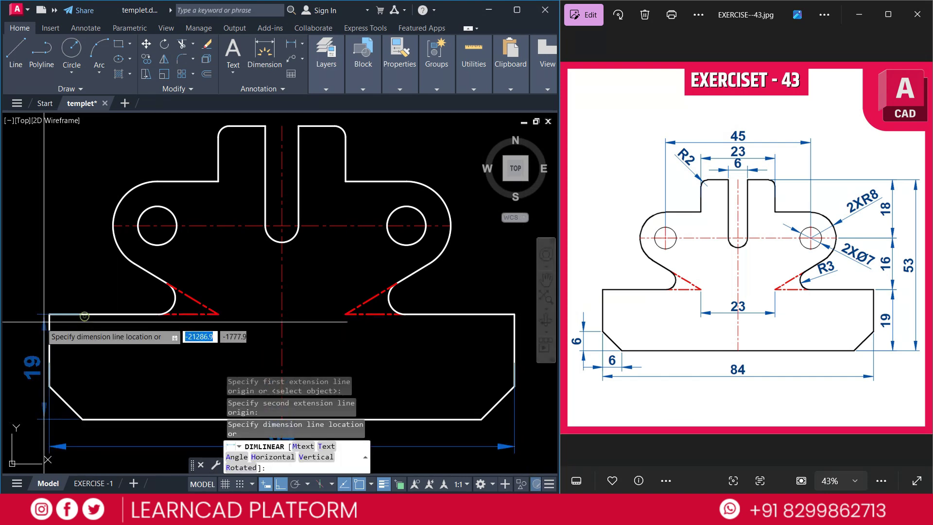
pyautogui.click(31, 323)
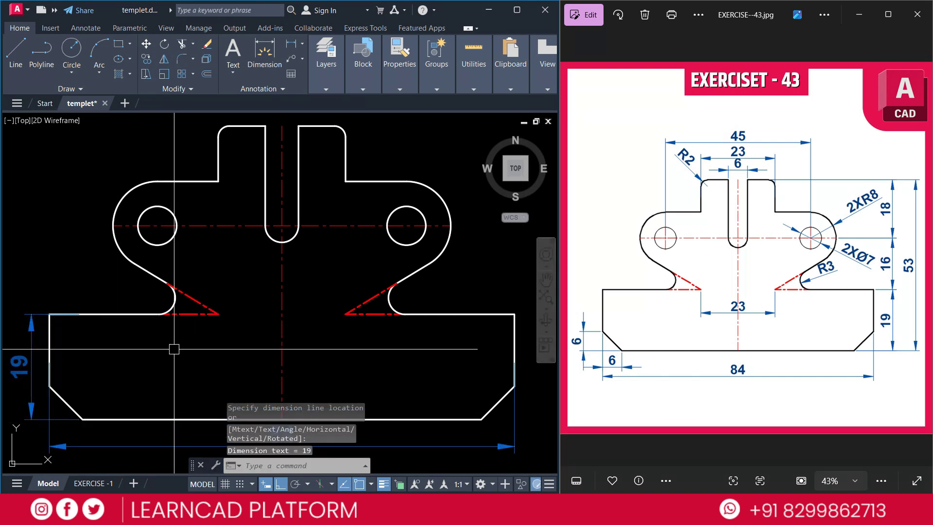